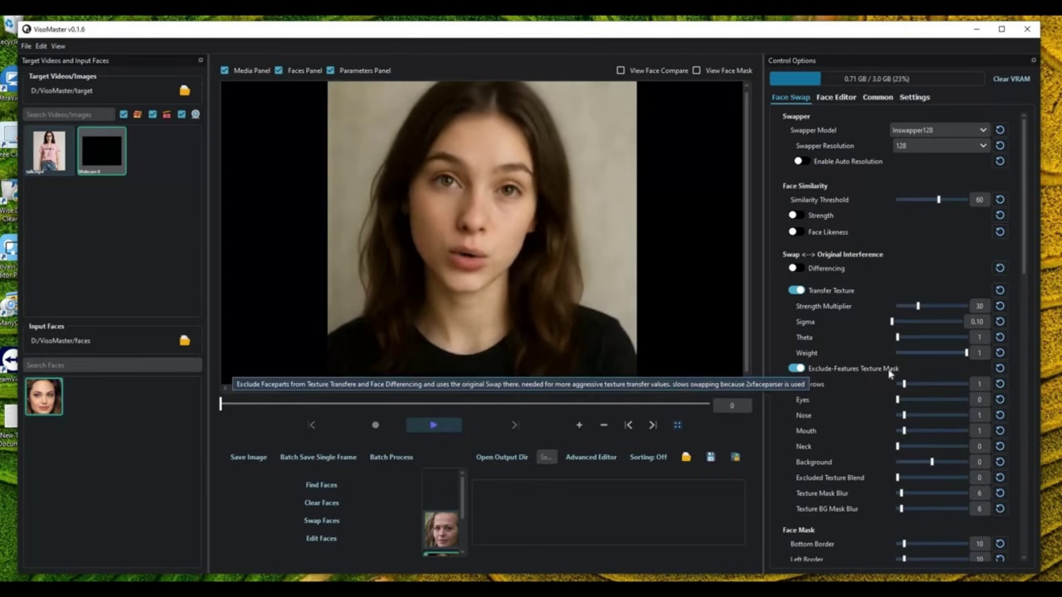
scroll(1027, 271, down, 2)
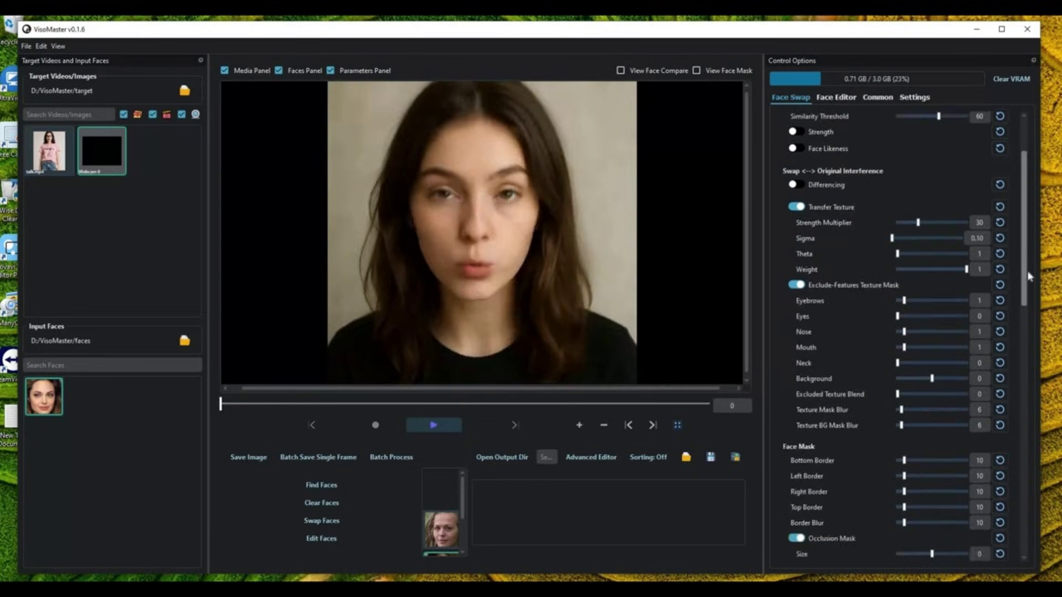
drag(1027, 270, 1035, 355)
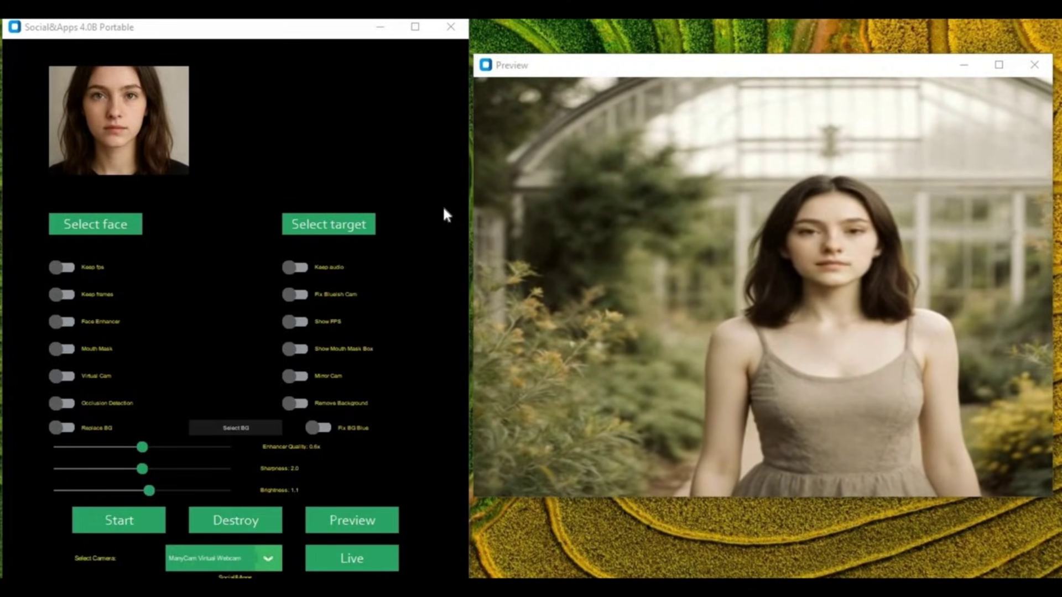
Step: Turn on the Show FPS toggle so a frame-rate counter appears in the Preview window
click(300, 324)
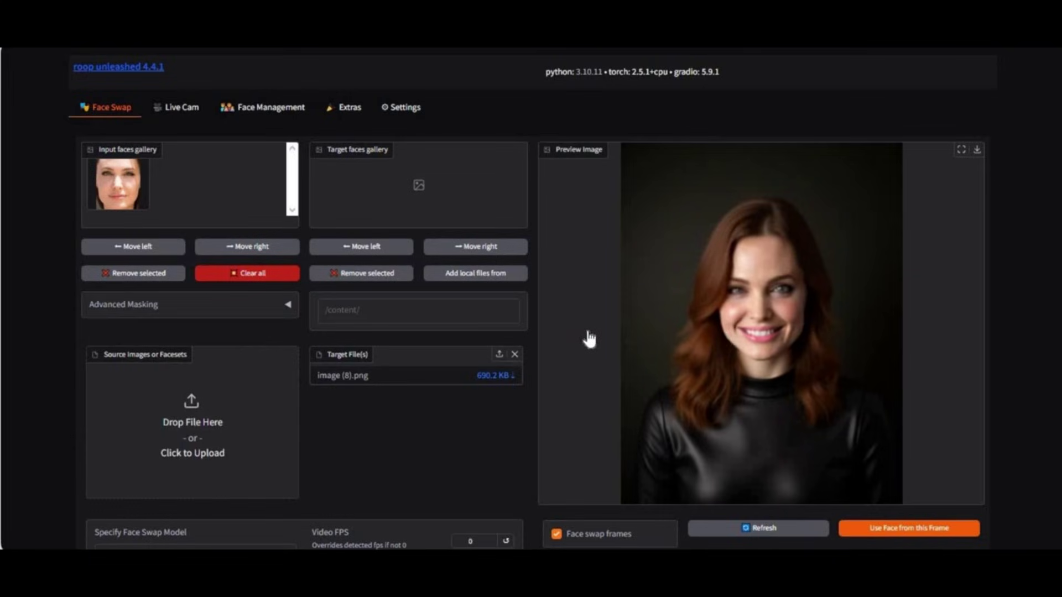
scroll(588, 338, down, 1)
scroll(588, 338, down, 2)
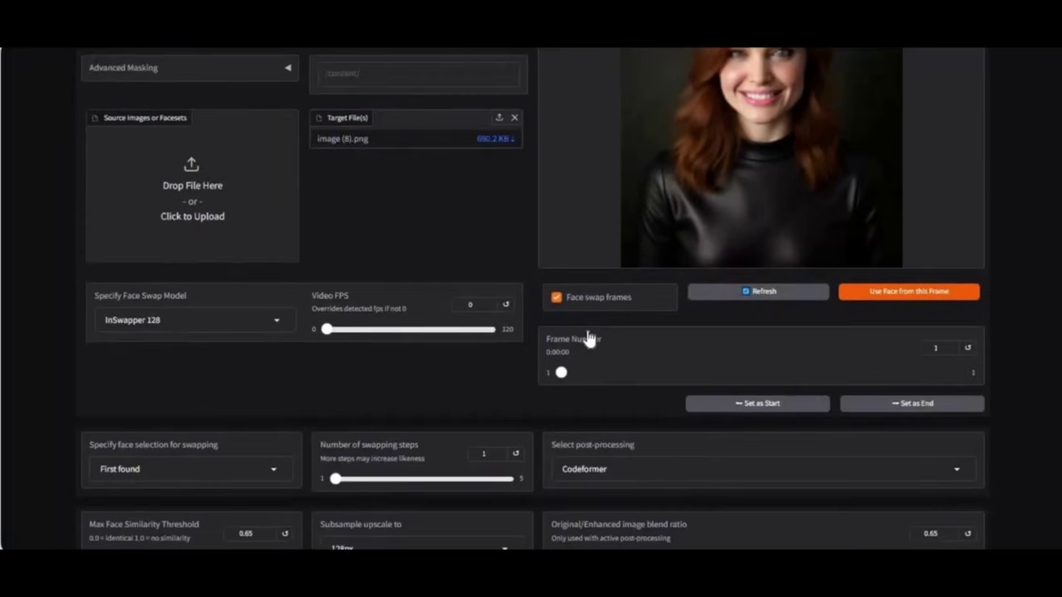
scroll(588, 338, down, 3)
scroll(587, 337, down, 3)
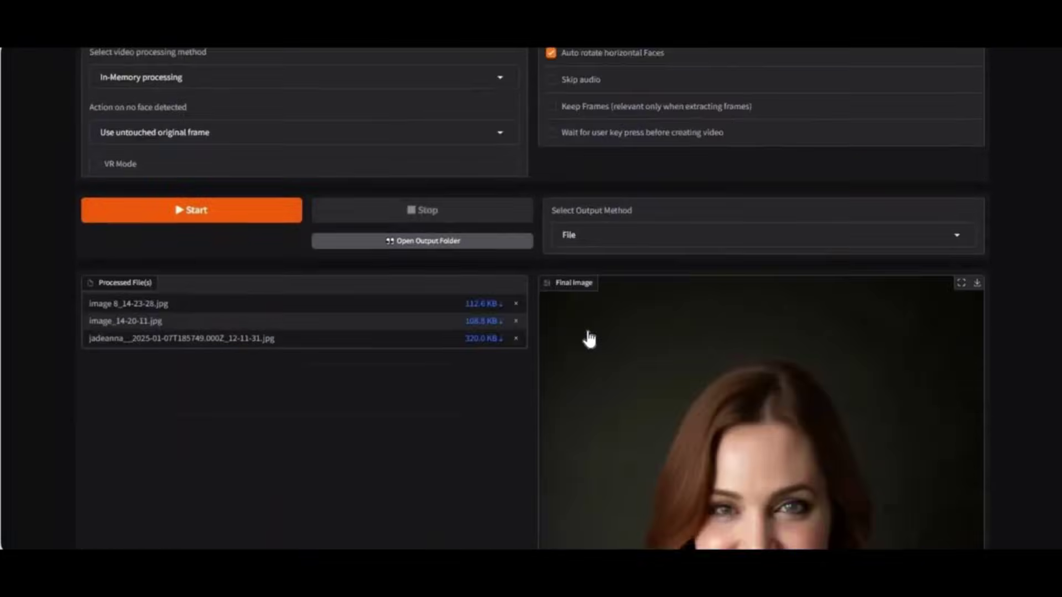
scroll(587, 337, down, 2)
scroll(588, 337, down, 2)
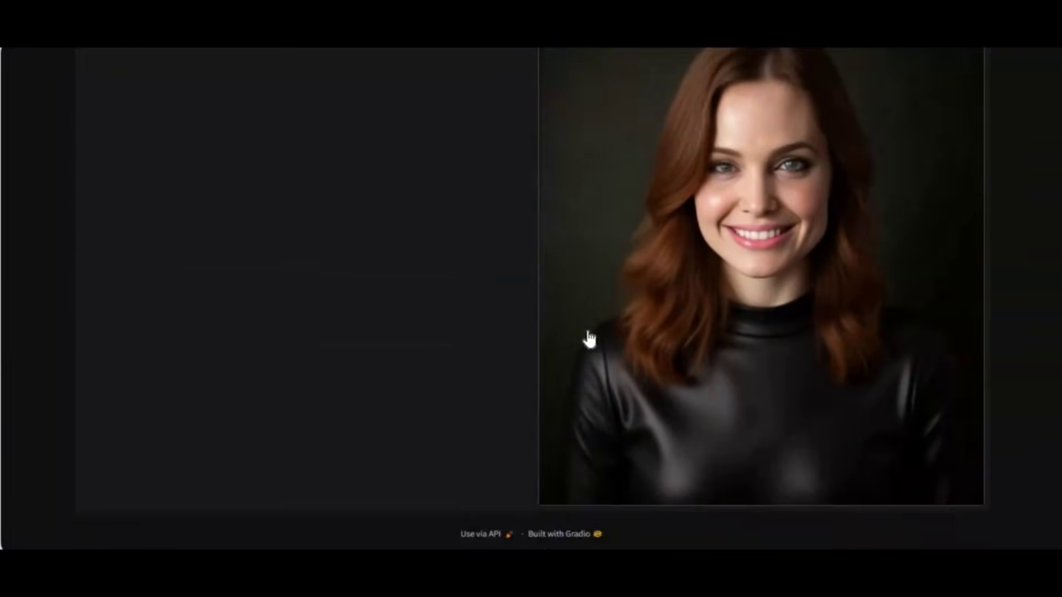
scroll(588, 337, up, 3)
scroll(587, 337, up, 5)
scroll(588, 337, up, 4)
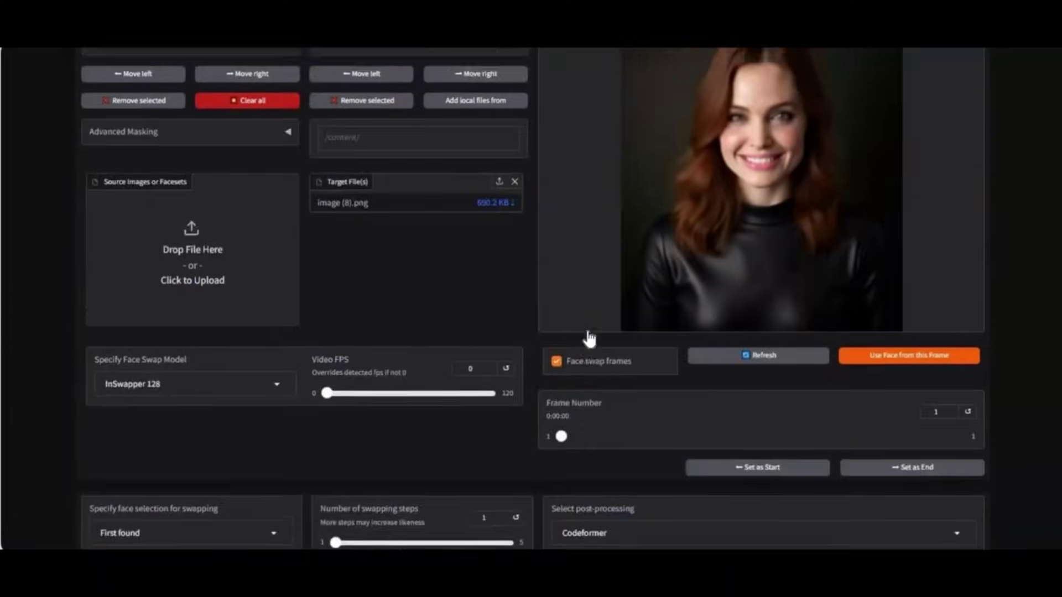
scroll(588, 337, up, 2)
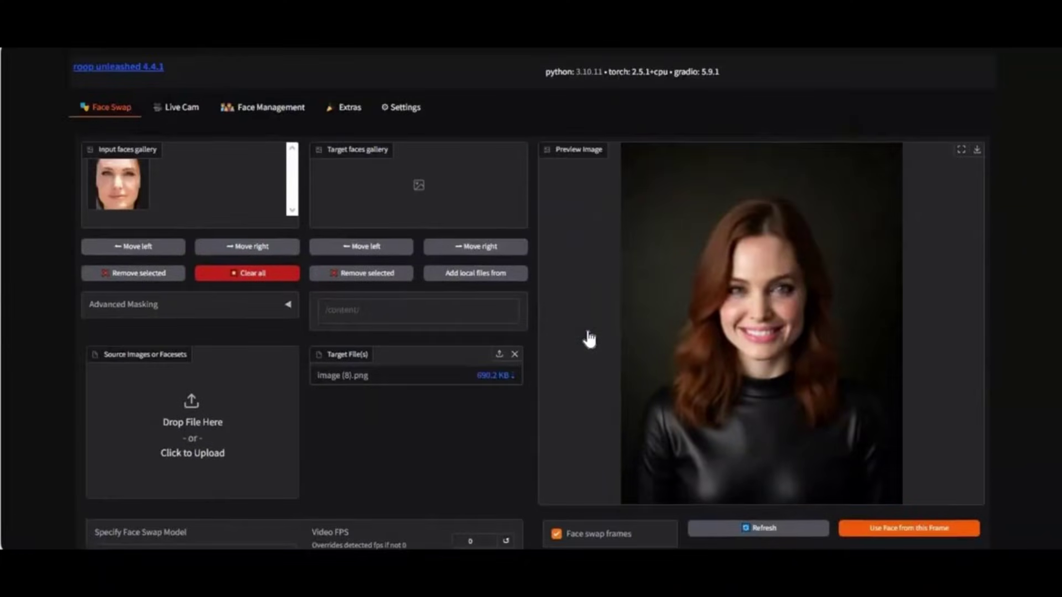
Step: Visit the Live Cam, Face Management and Extras tabs in Roop Unleashed
click(182, 109)
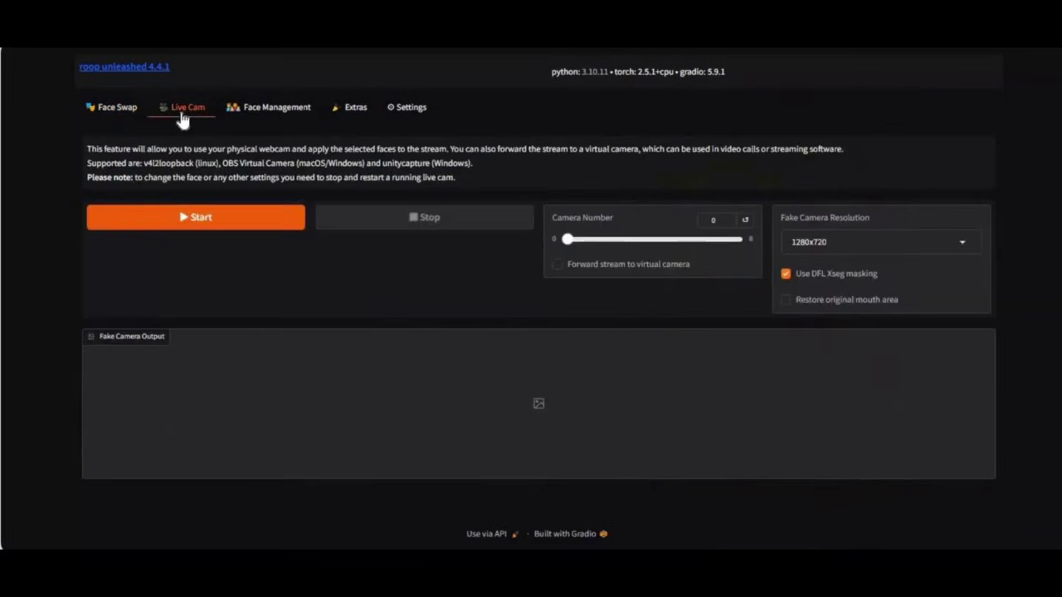
click(289, 117)
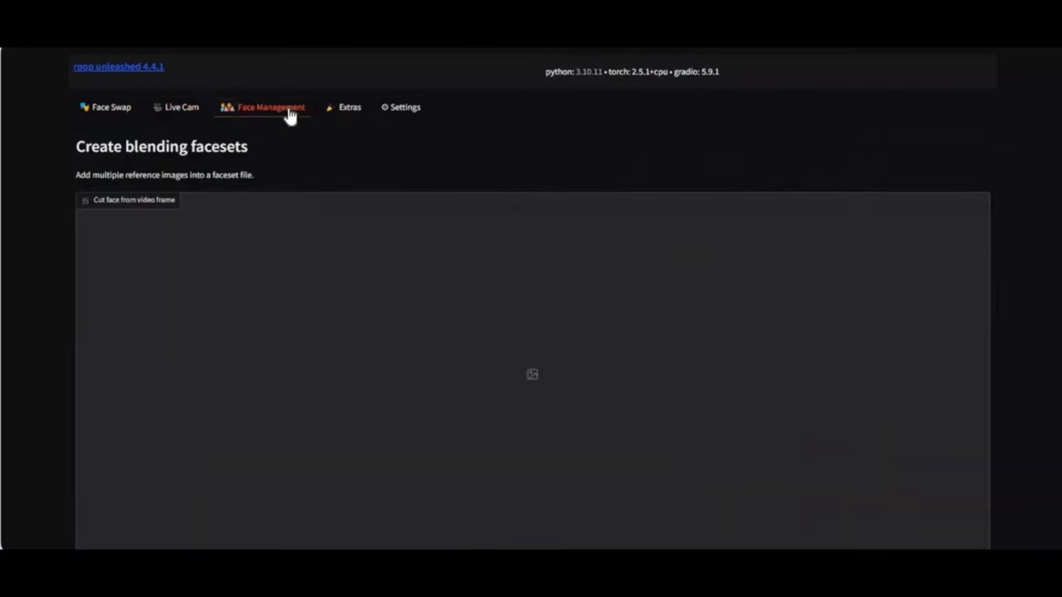
click(350, 112)
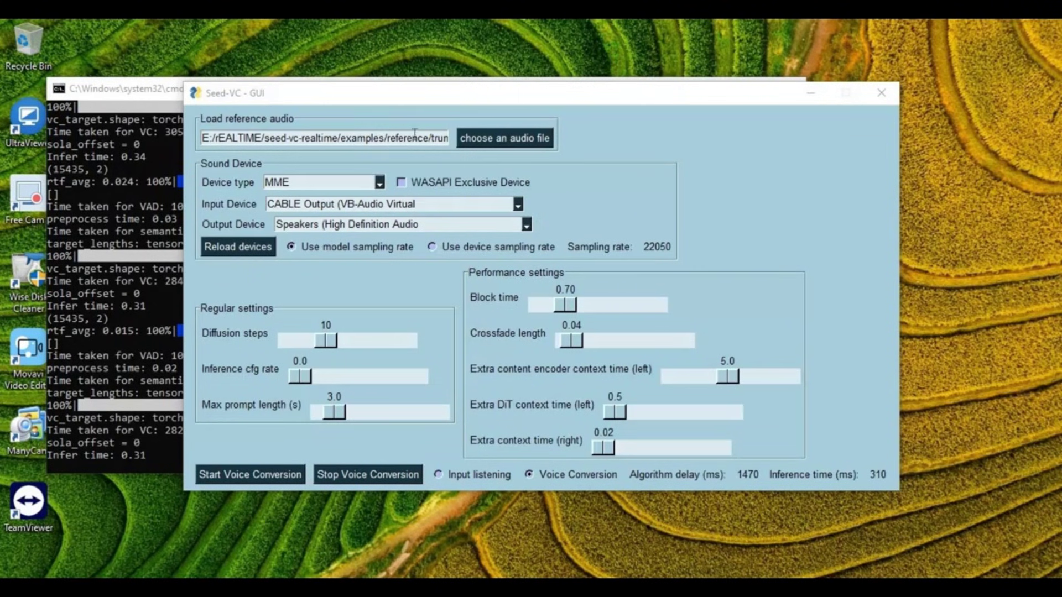
Step: Confirm the trump_0 reference audio path, then start and stop real-time voice conversion
drag(382, 141, 634, 176)
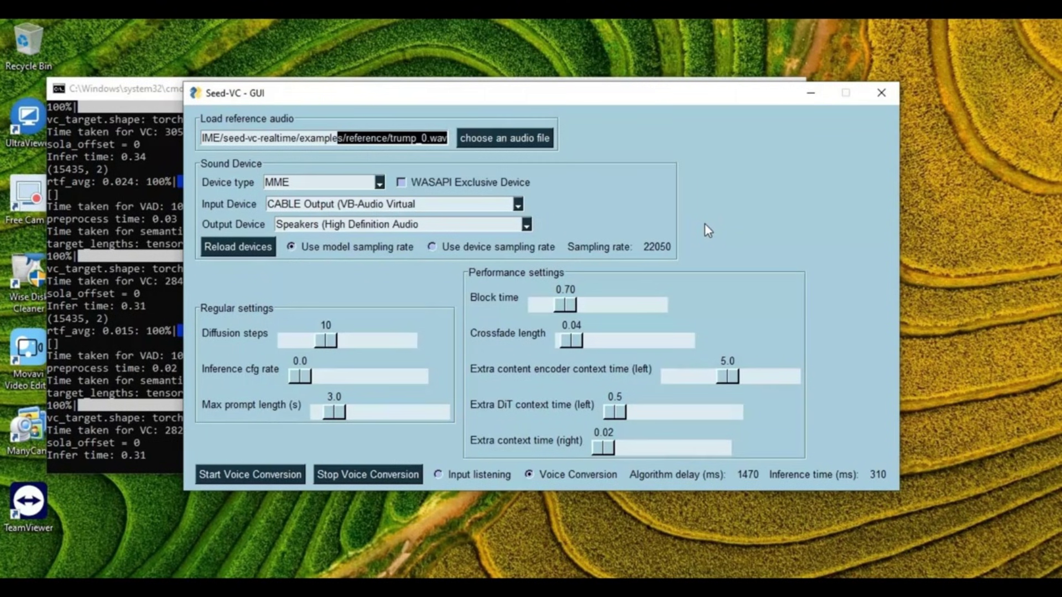
click(237, 478)
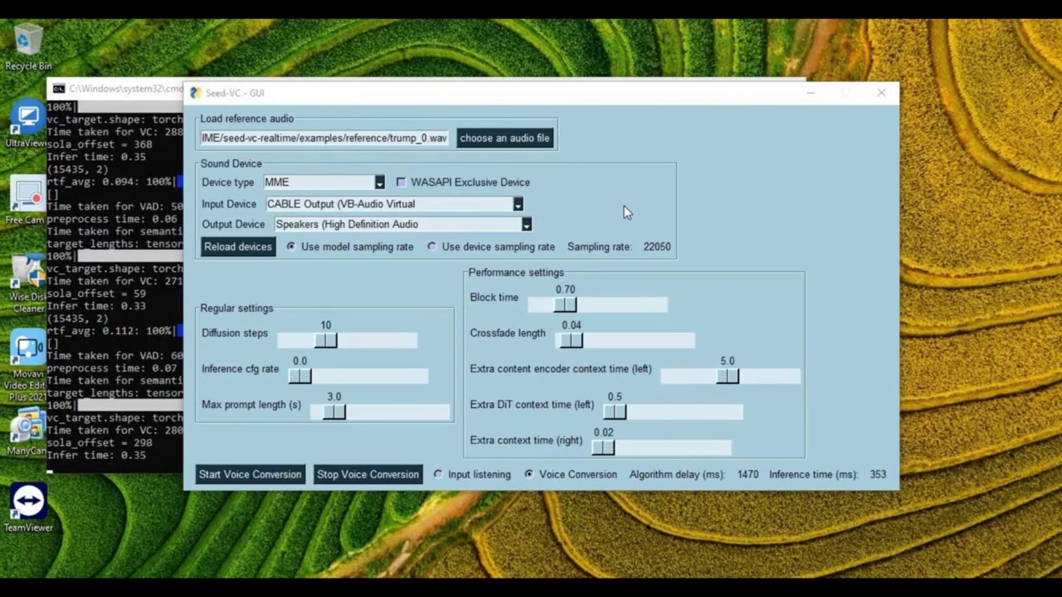
click(370, 474)
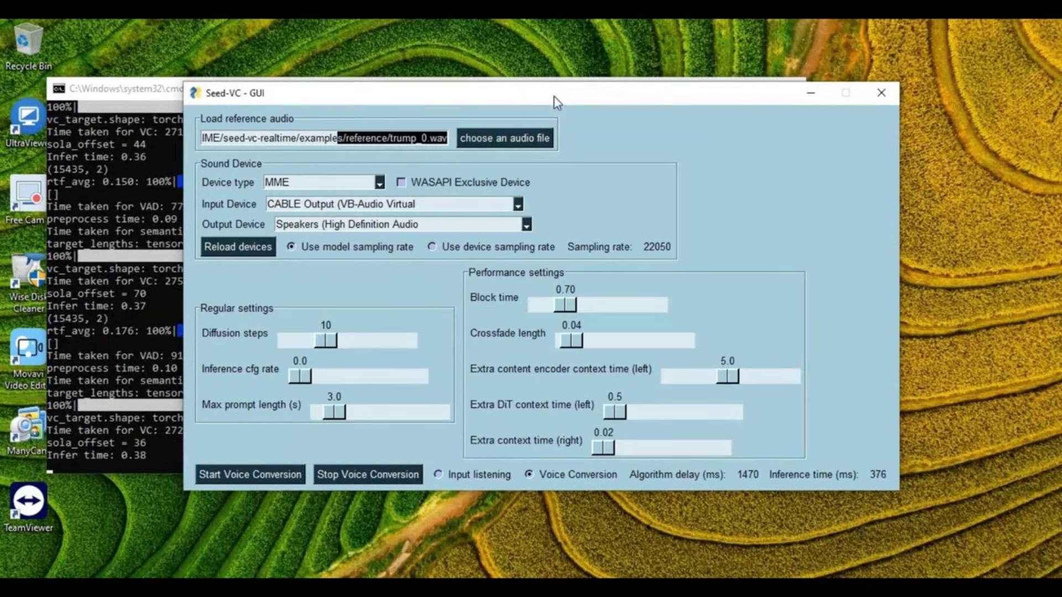
Step: Load azuma_0 as the reference voice, dismissing the location unavailable error
click(530, 131)
click(696, 318)
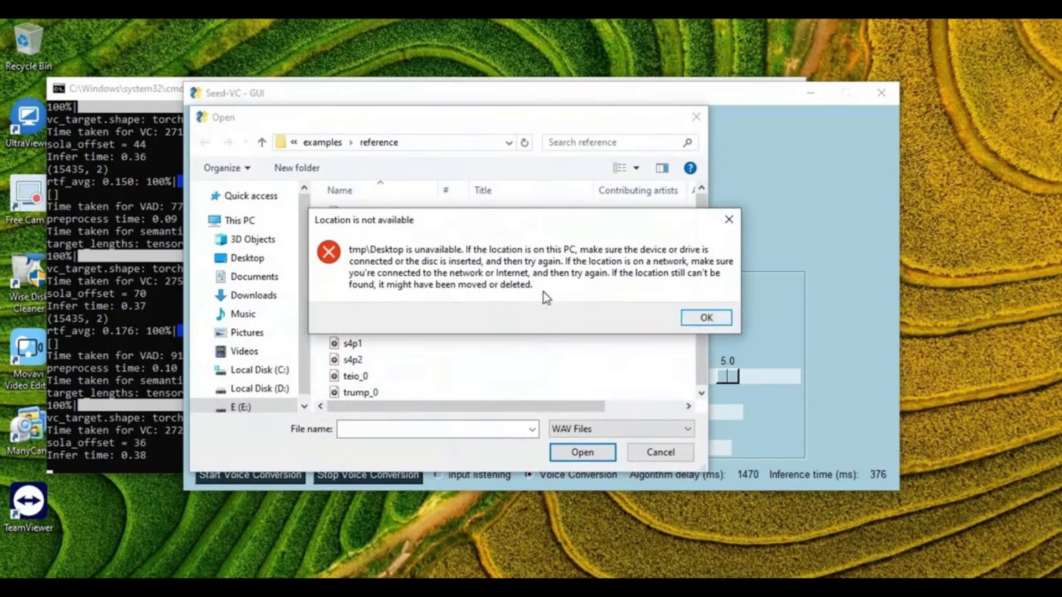
click(362, 213)
double_click(366, 218)
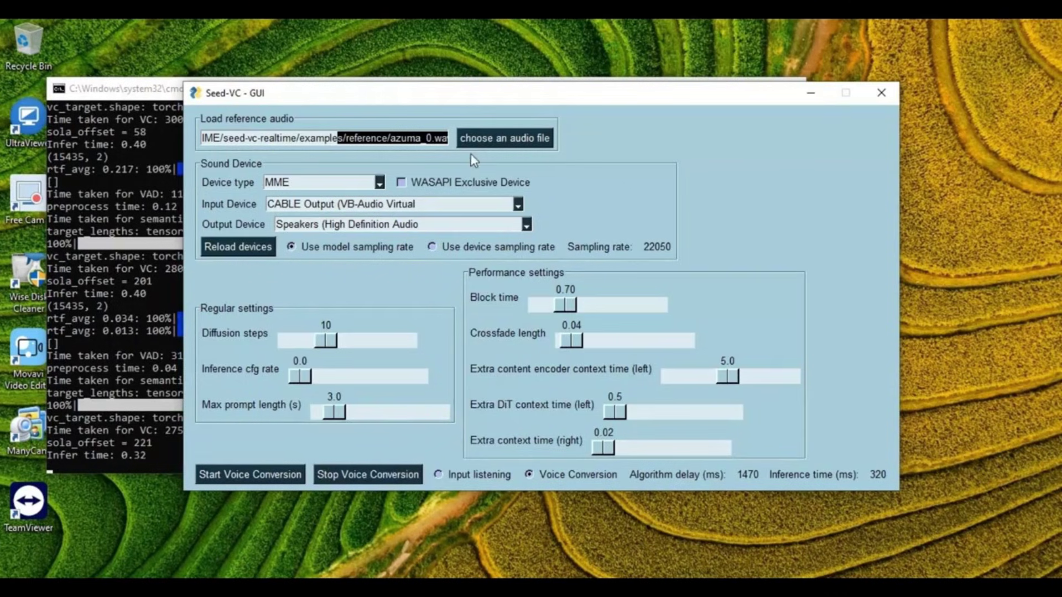
Step: Replace the reference voice with the teio_0 recording, dismissing the error again
click(484, 144)
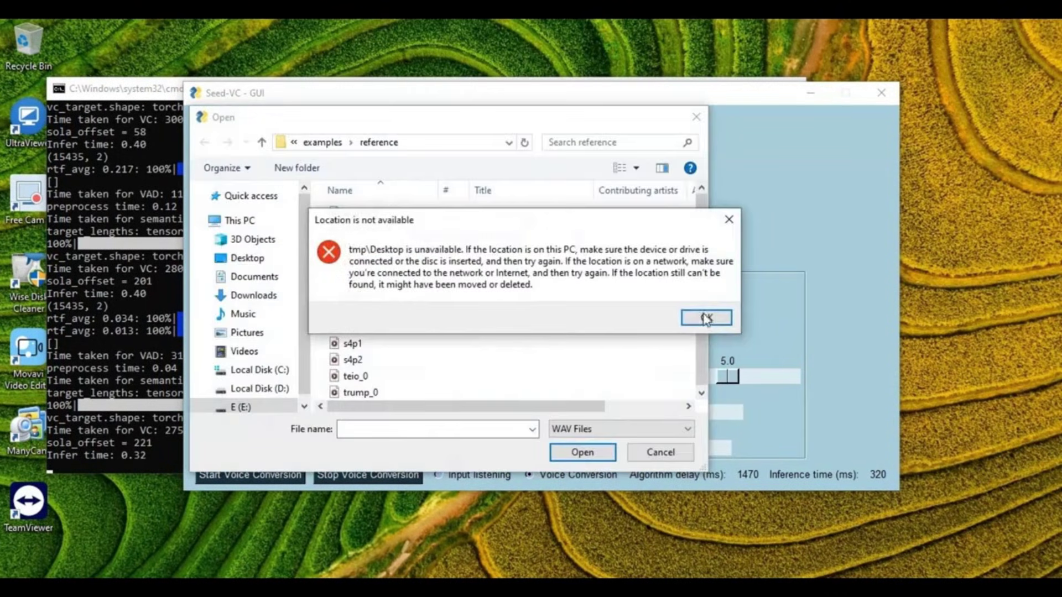
click(705, 320)
click(359, 375)
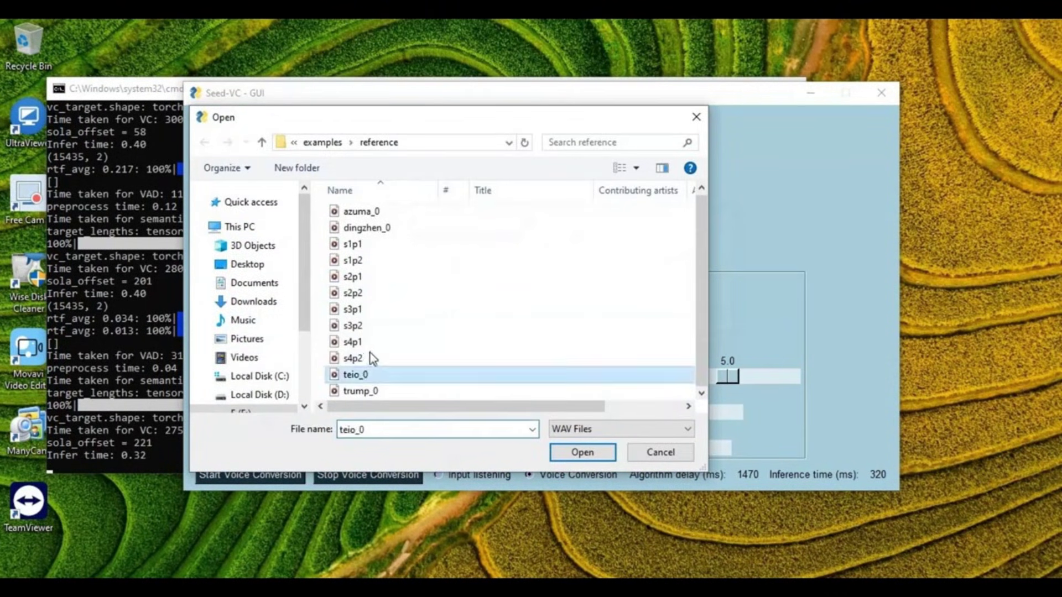
key(Return)
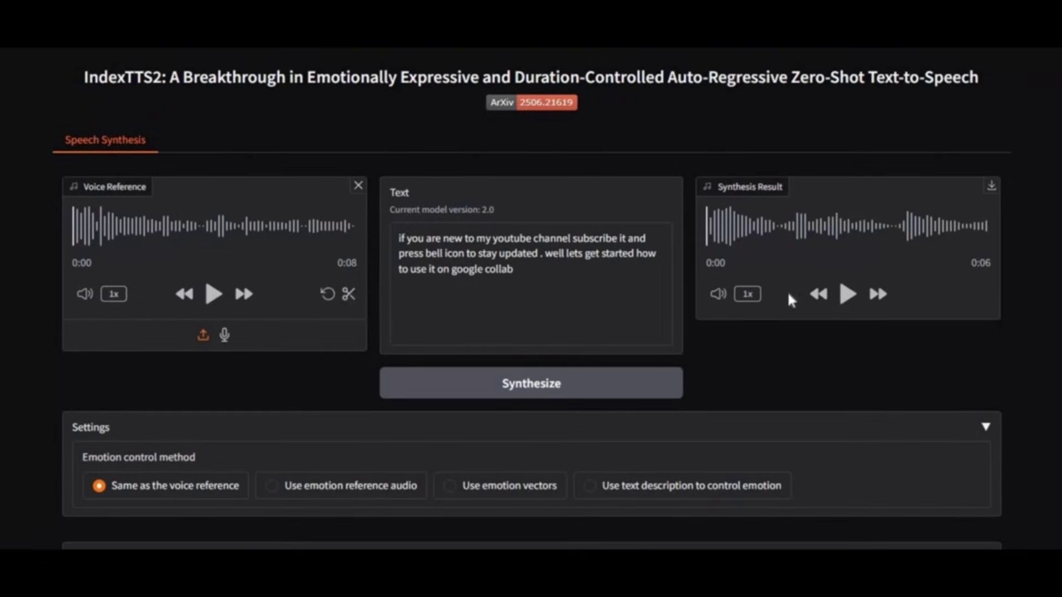
scroll(250, 427, down, 1)
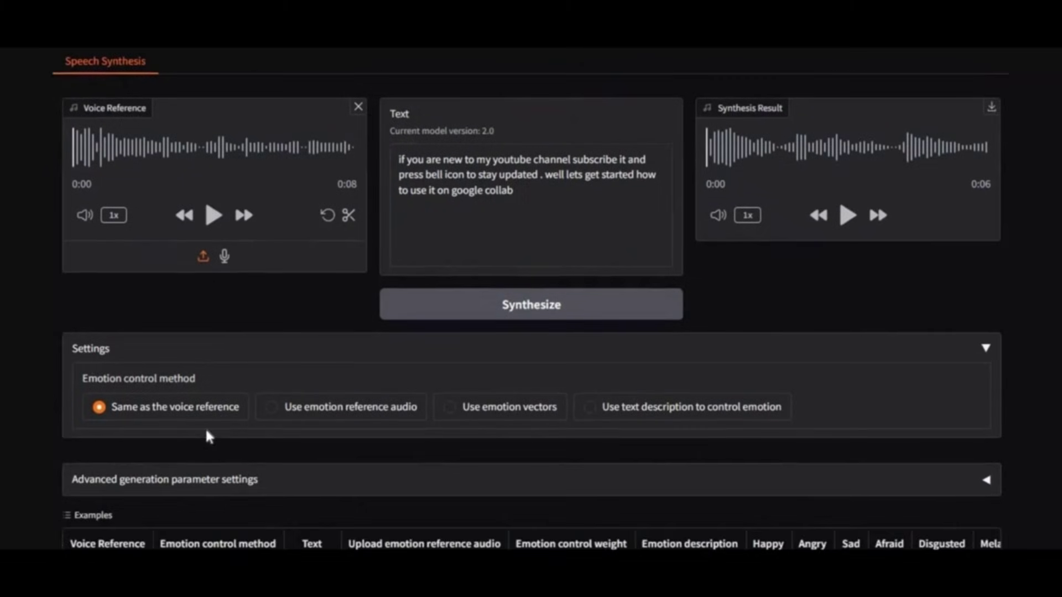
Step: Switch emotion control from reference audio to emotion vectors, revealing the Happy, Angry and Sad sliders
click(358, 419)
scroll(535, 411, down, 2)
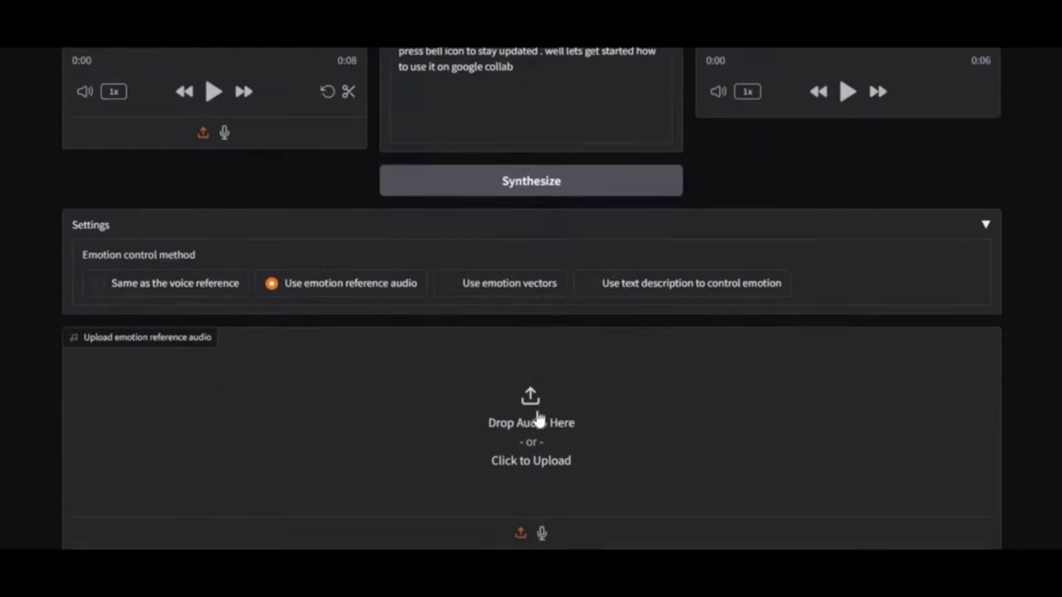
scroll(534, 412, down, 2)
scroll(536, 414, down, 1)
scroll(536, 416, down, 1)
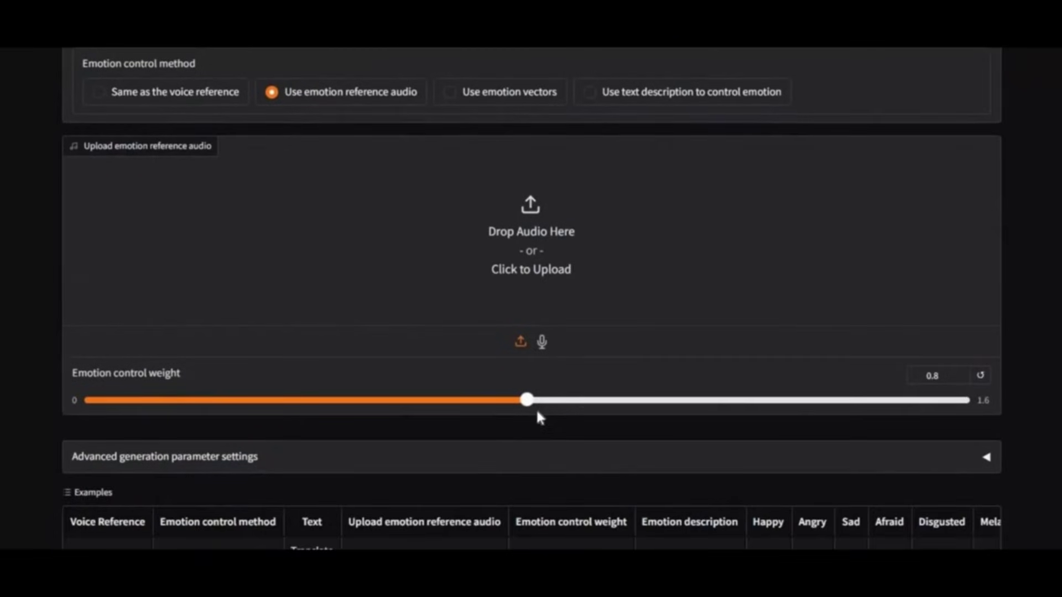
scroll(535, 416, up, 1)
scroll(535, 415, up, 3)
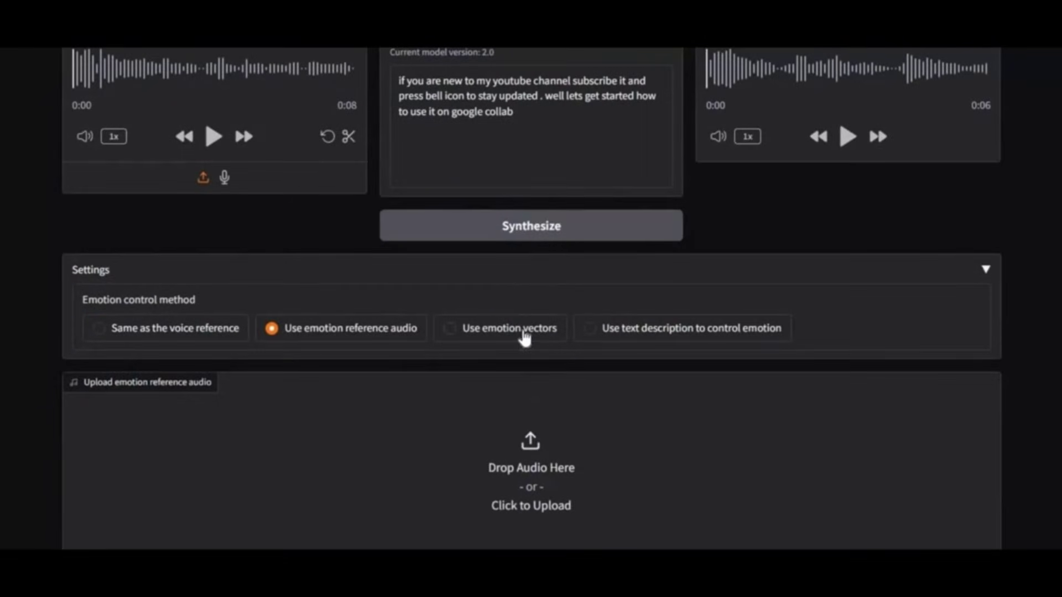
click(520, 332)
scroll(699, 391, down, 2)
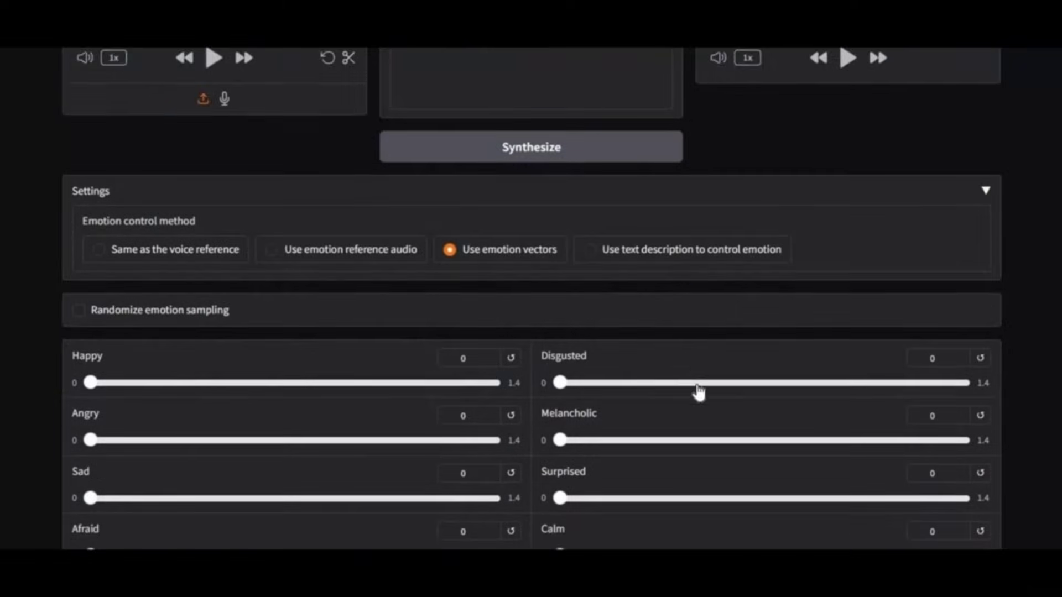
scroll(699, 391, down, 1)
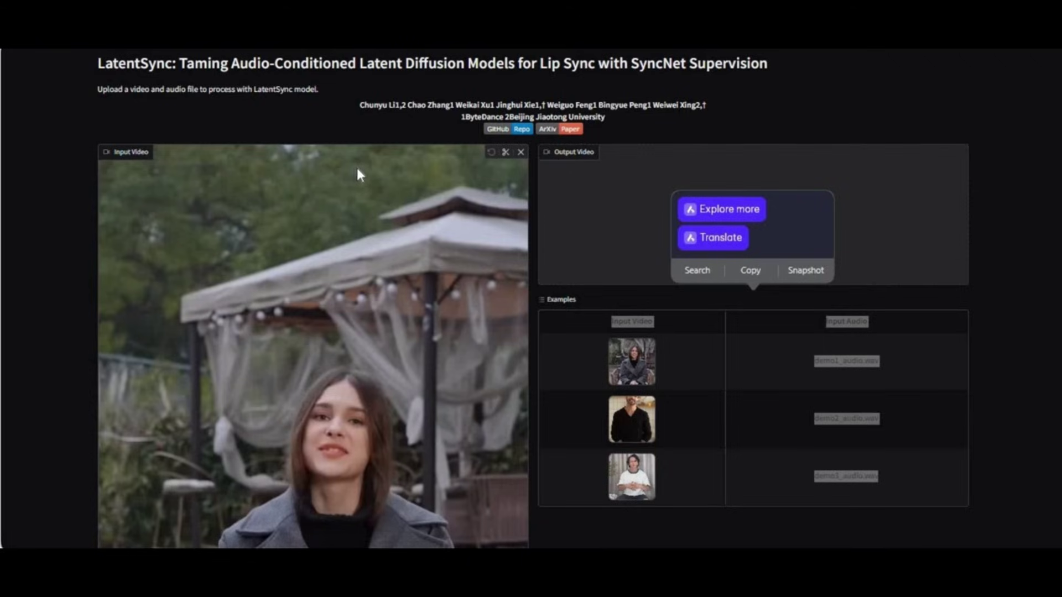
scroll(358, 167, down, 1)
scroll(358, 167, down, 2)
scroll(357, 167, down, 3)
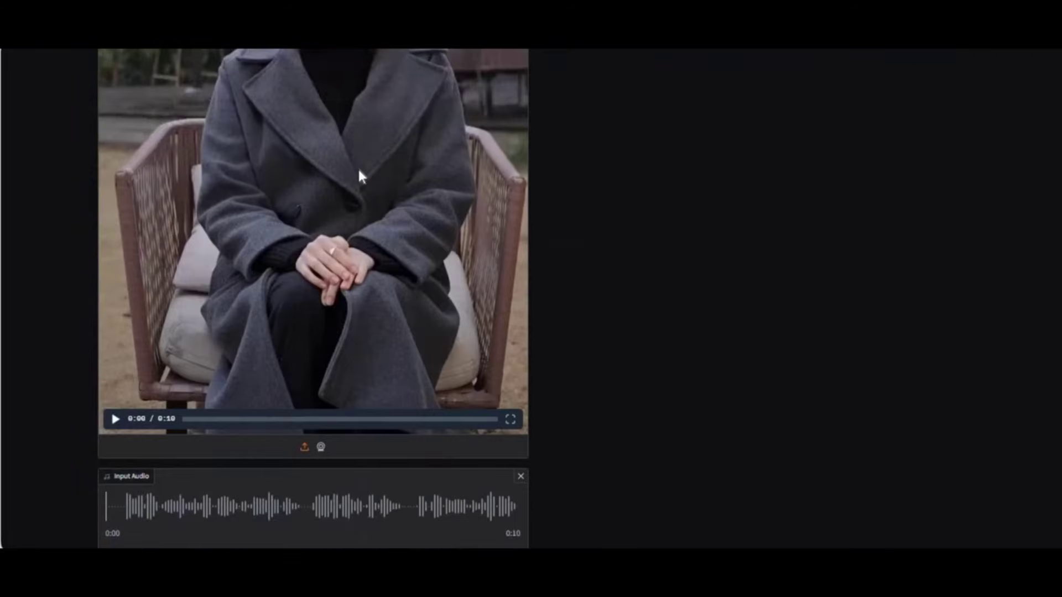
scroll(358, 171, down, 2)
scroll(359, 170, down, 1)
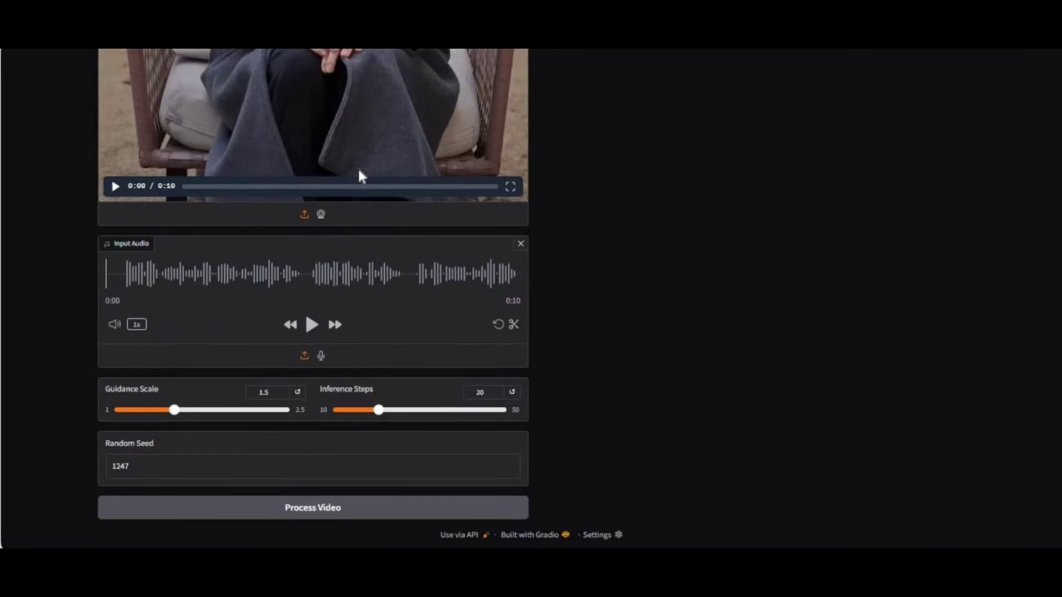
scroll(358, 167, up, 4)
scroll(358, 167, up, 3)
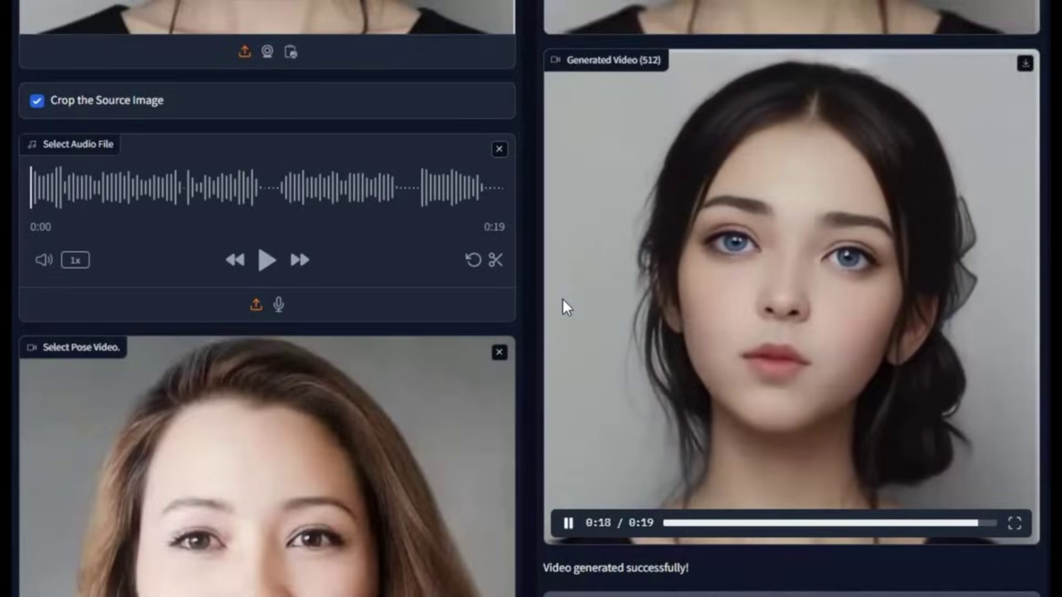
scroll(562, 300, down, 5)
scroll(561, 300, down, 3)
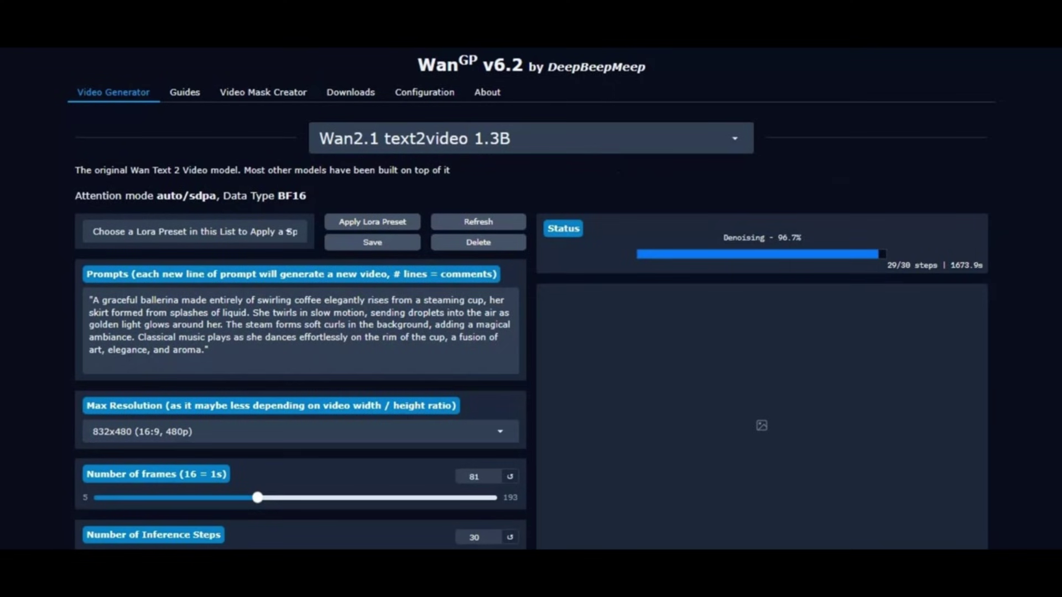
Step: Open the Wan2.1 text2video 1.3B model selector to list the available video models
click(565, 138)
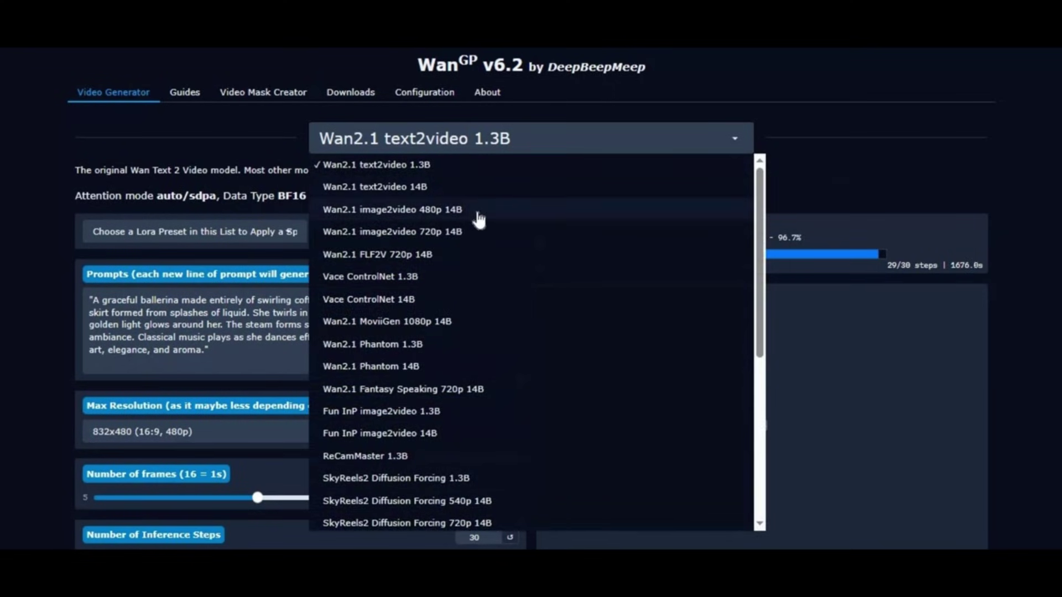
scroll(479, 219, down, 1)
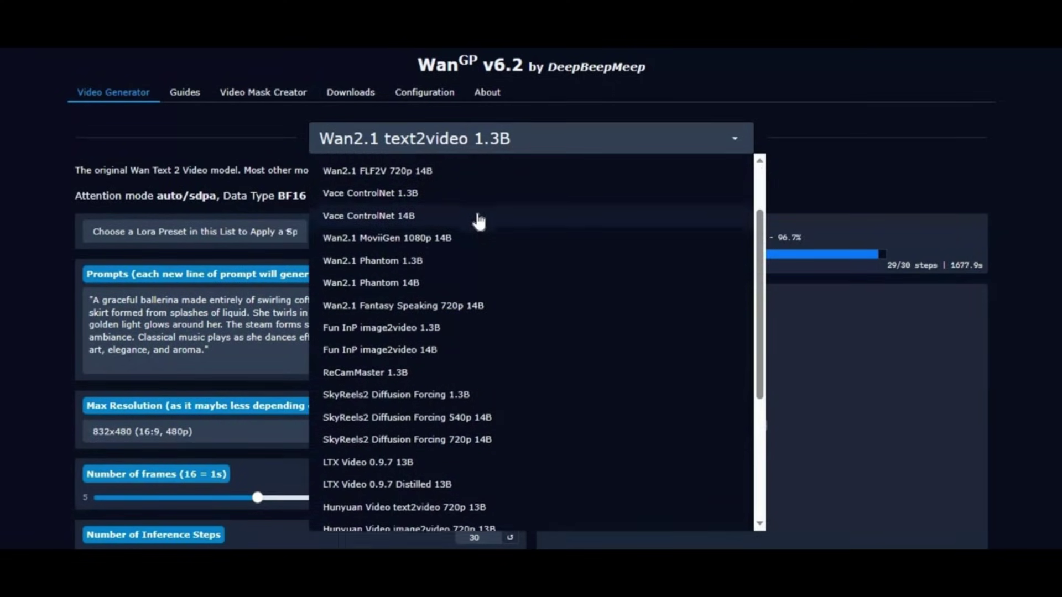
scroll(478, 220, down, 1)
scroll(527, 306, down, 2)
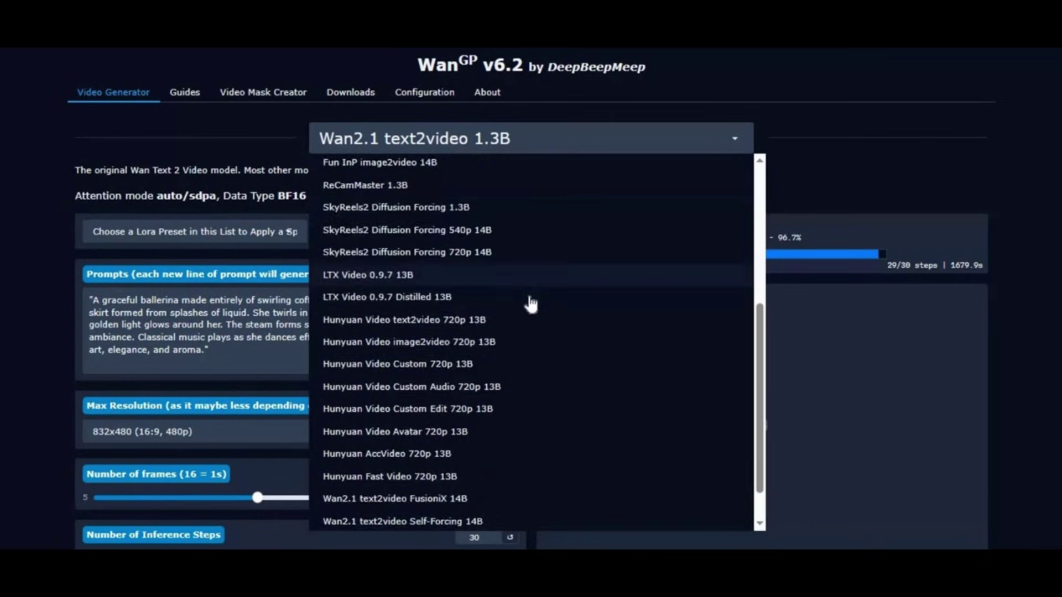
scroll(528, 304, down, 1)
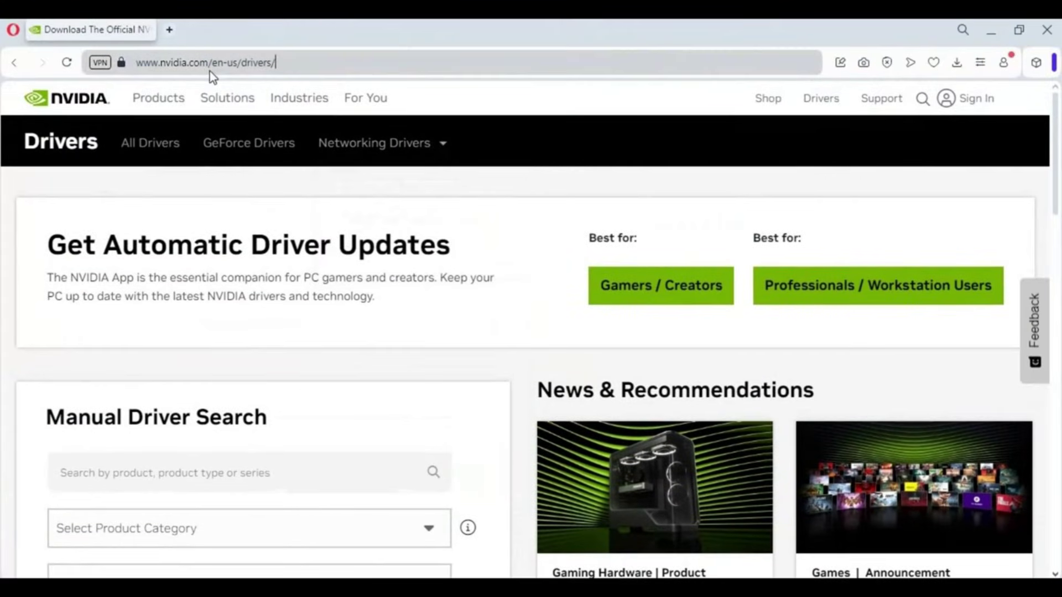
Step: Set the product category to GeForce and the series to GeForce 10 Series
click(140, 73)
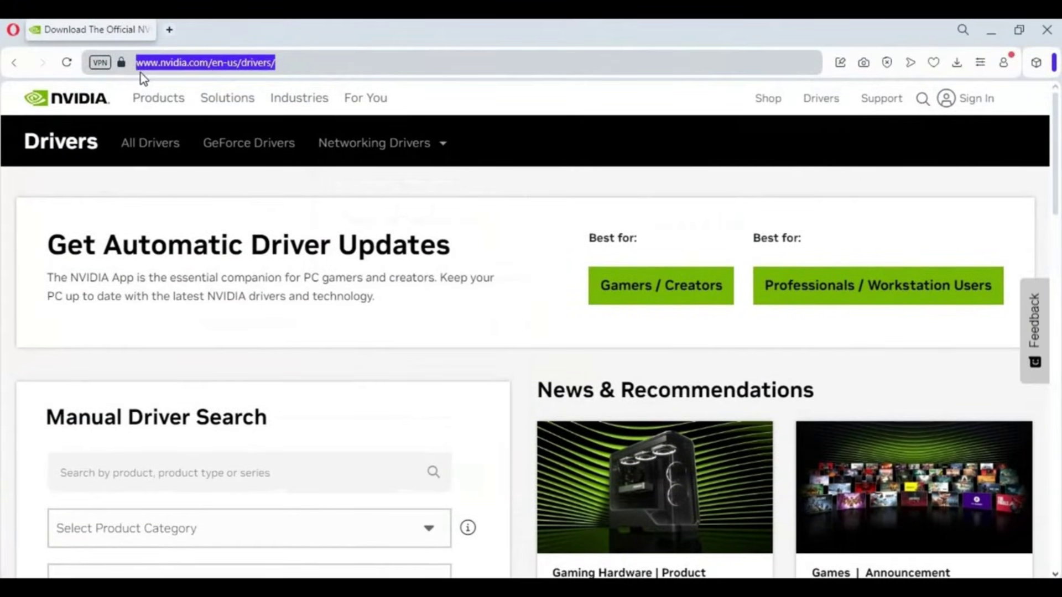
scroll(303, 372, down, 3)
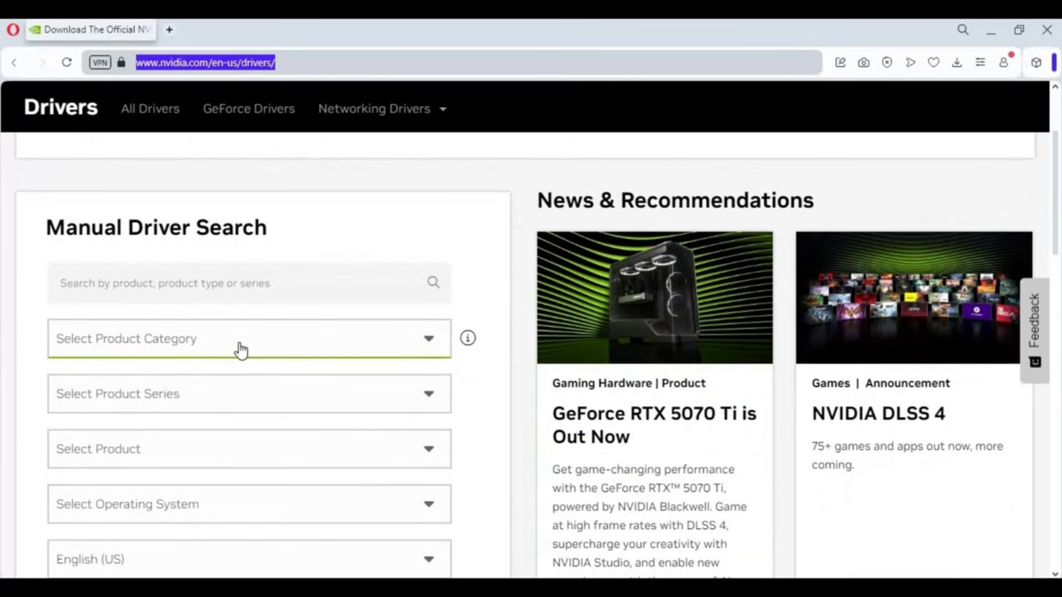
click(240, 347)
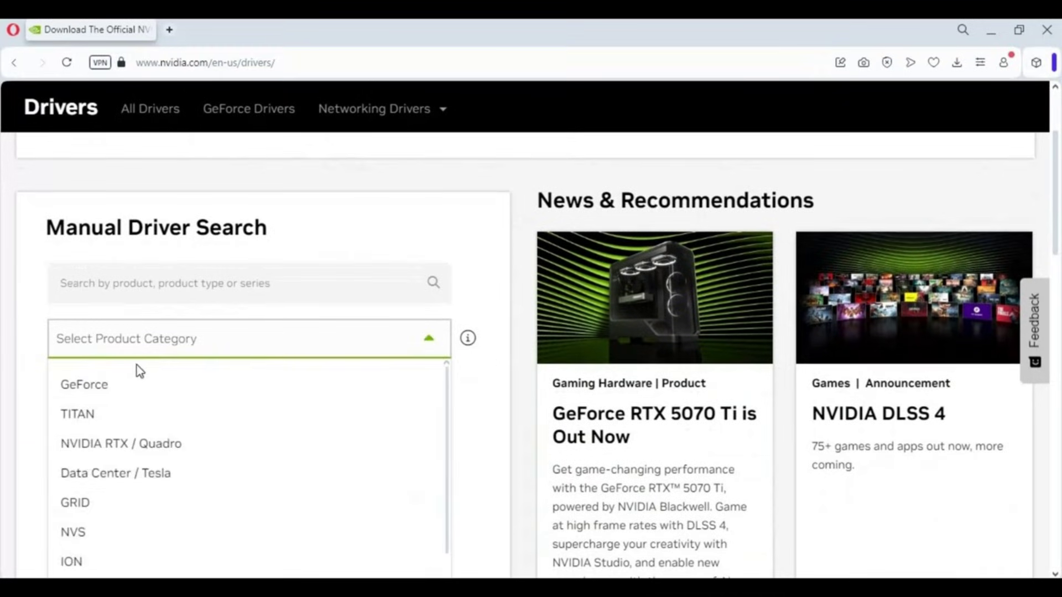
click(85, 384)
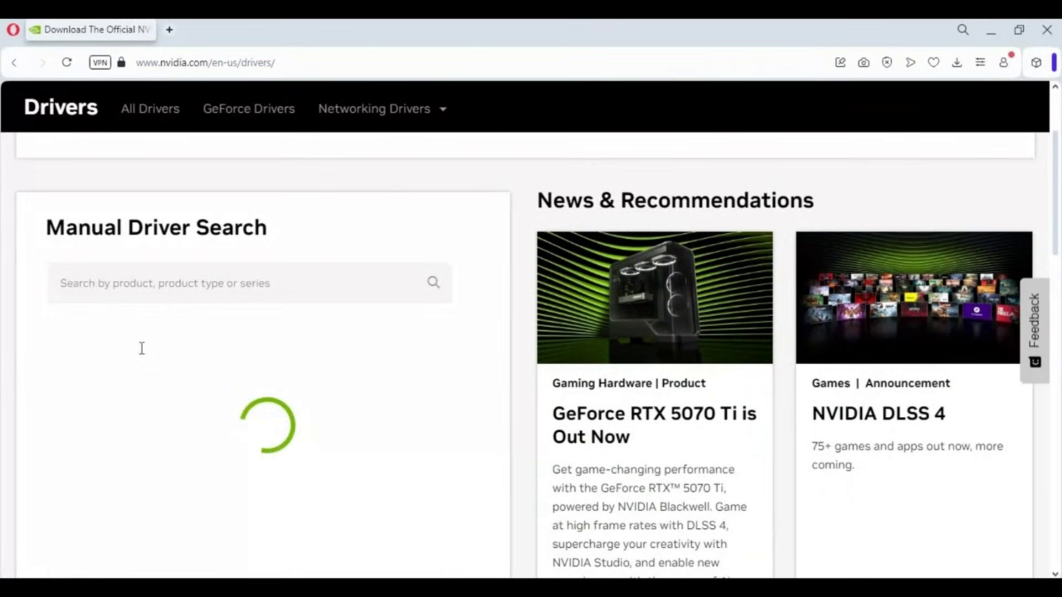
scroll(208, 257, down, 1)
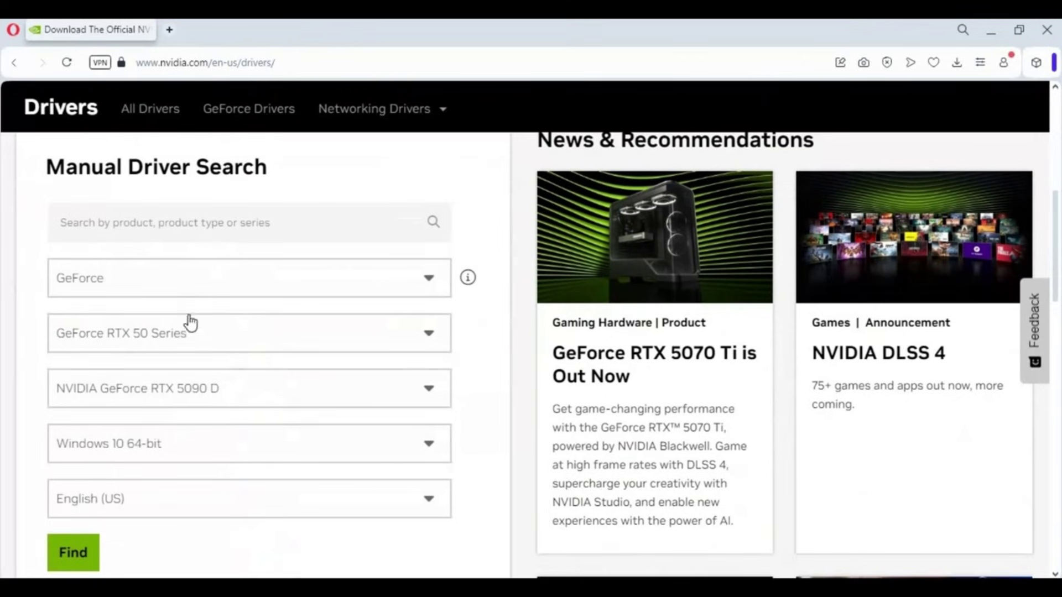
click(185, 331)
scroll(224, 402, down, 3)
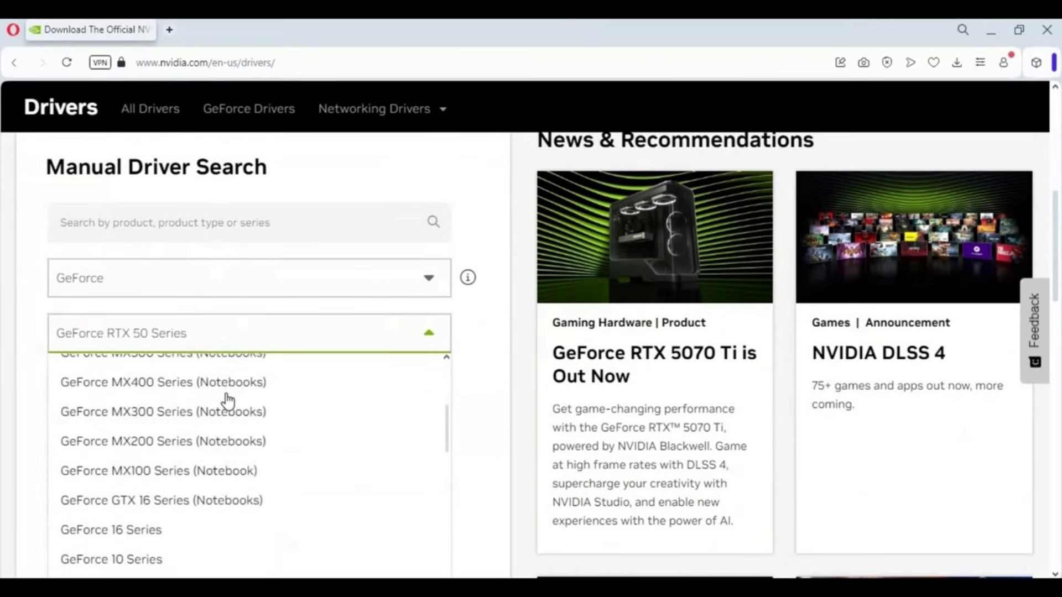
scroll(224, 448, down, 1)
click(123, 455)
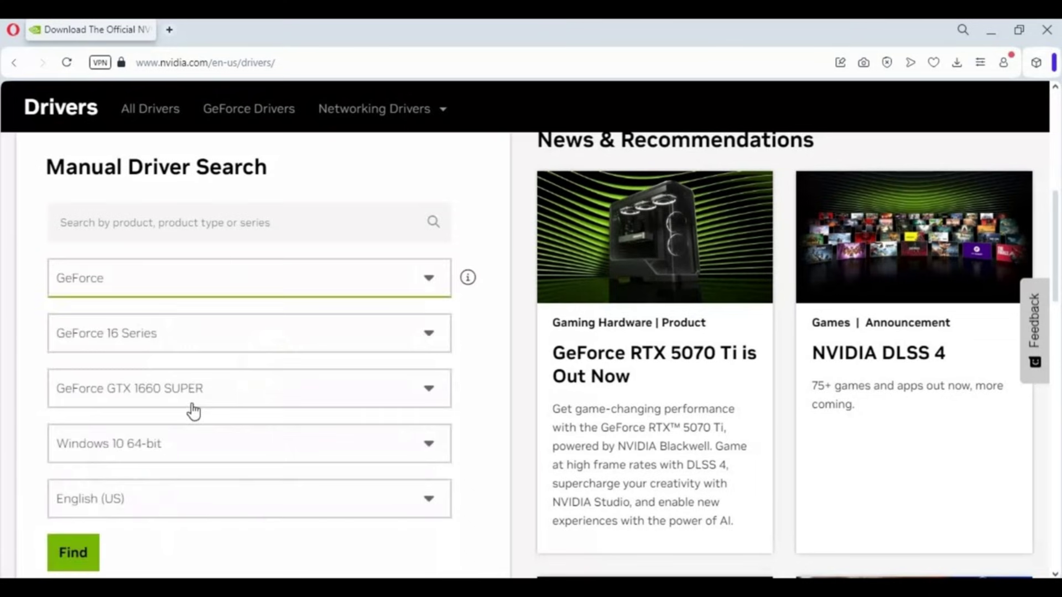
click(195, 334)
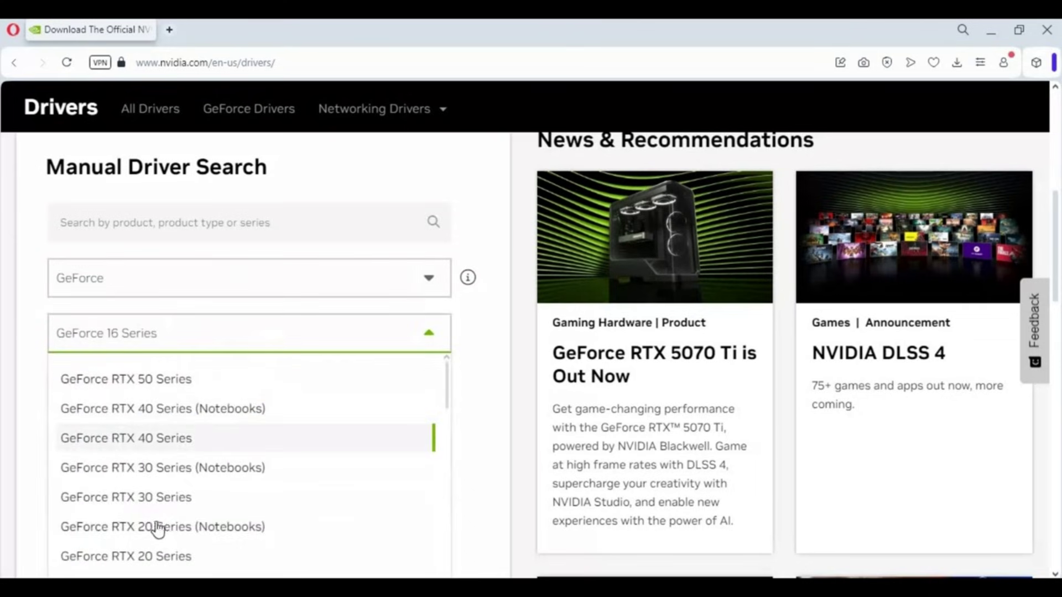
scroll(188, 479, down, 3)
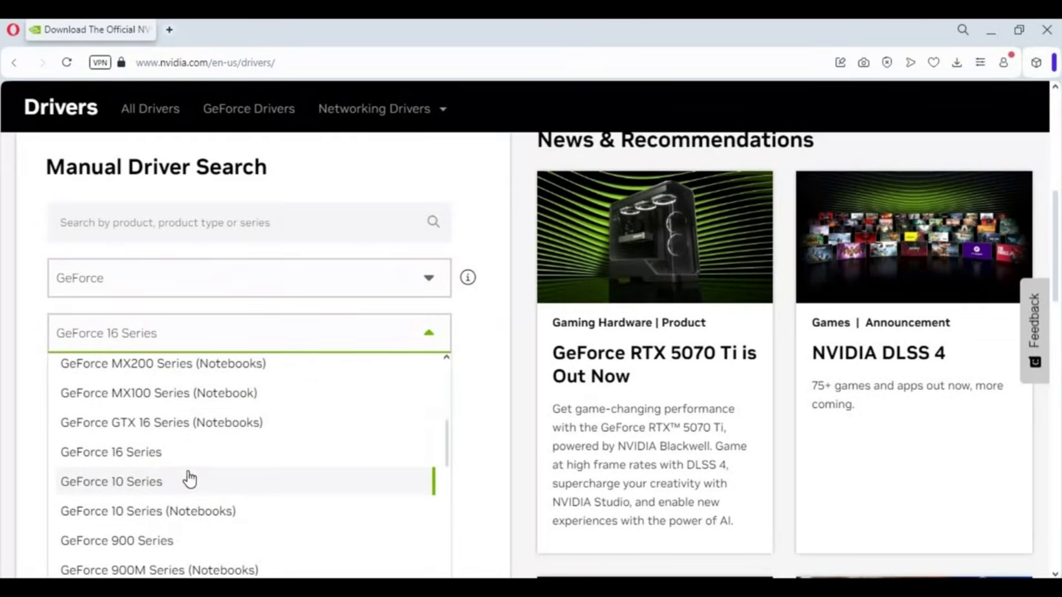
click(139, 483)
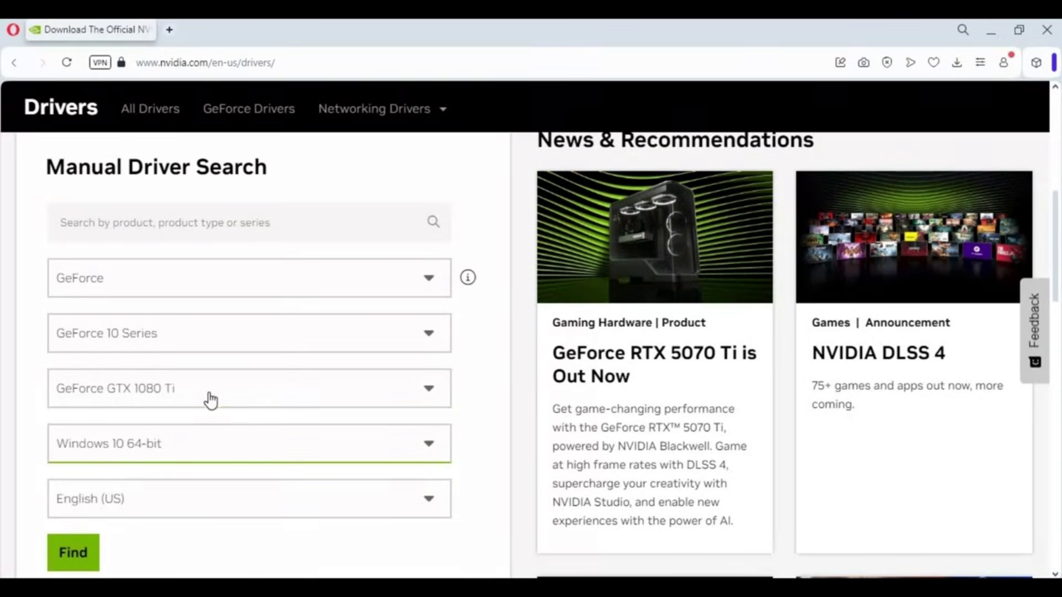
Step: Choose GeForce GTX 1060 as the product with Windows 10 64-bit
click(210, 398)
scroll(237, 480, down, 1)
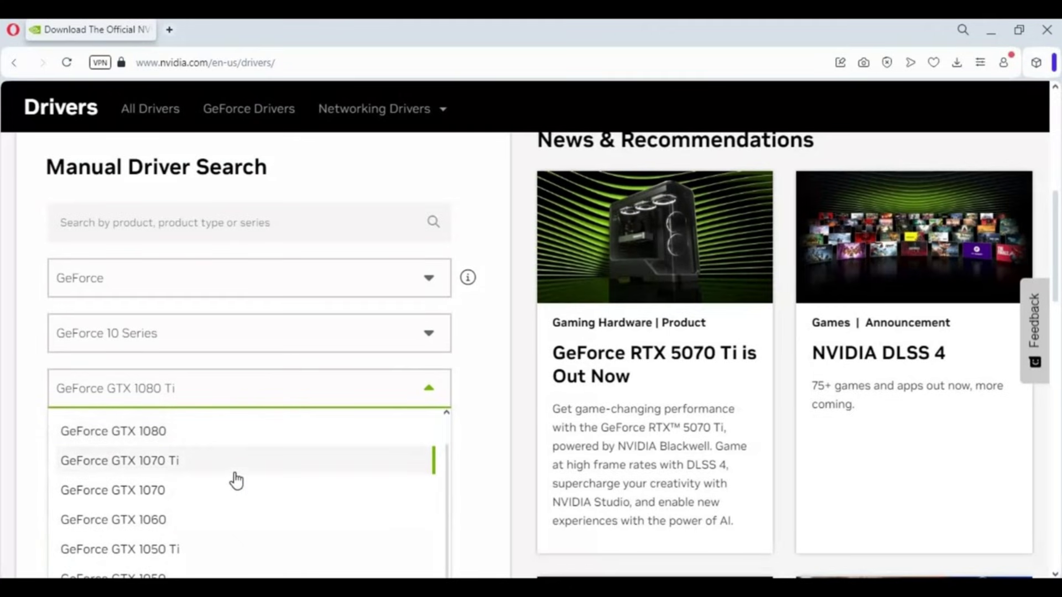
click(160, 520)
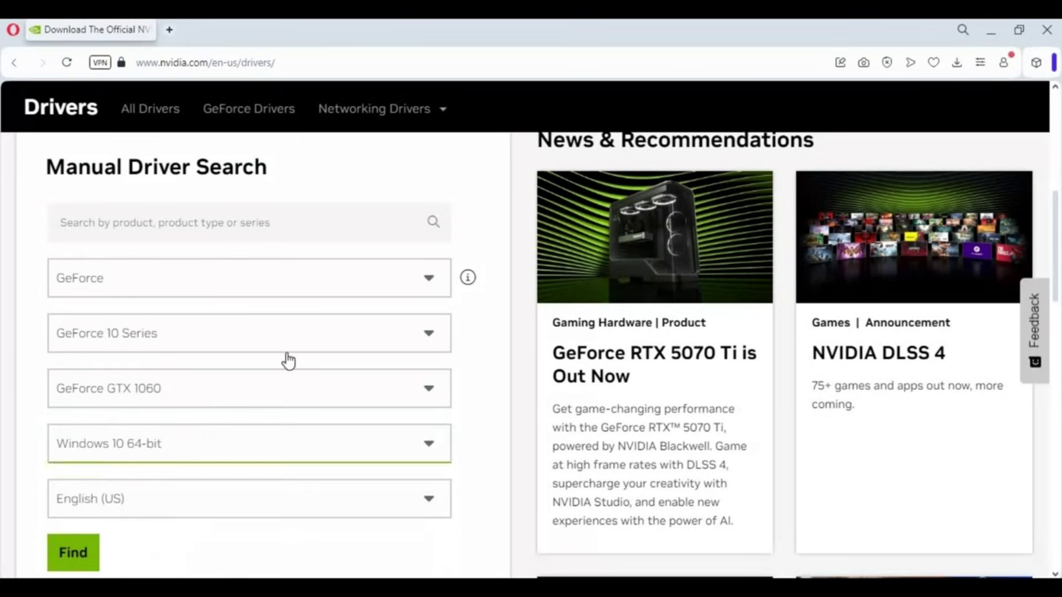
click(242, 449)
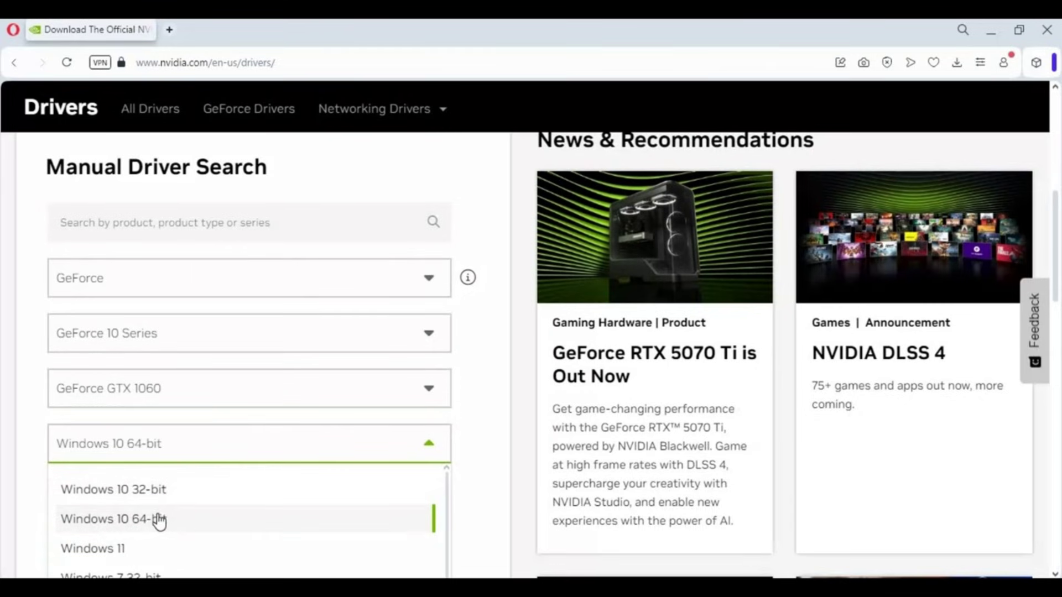
click(159, 520)
scroll(337, 410, down, 3)
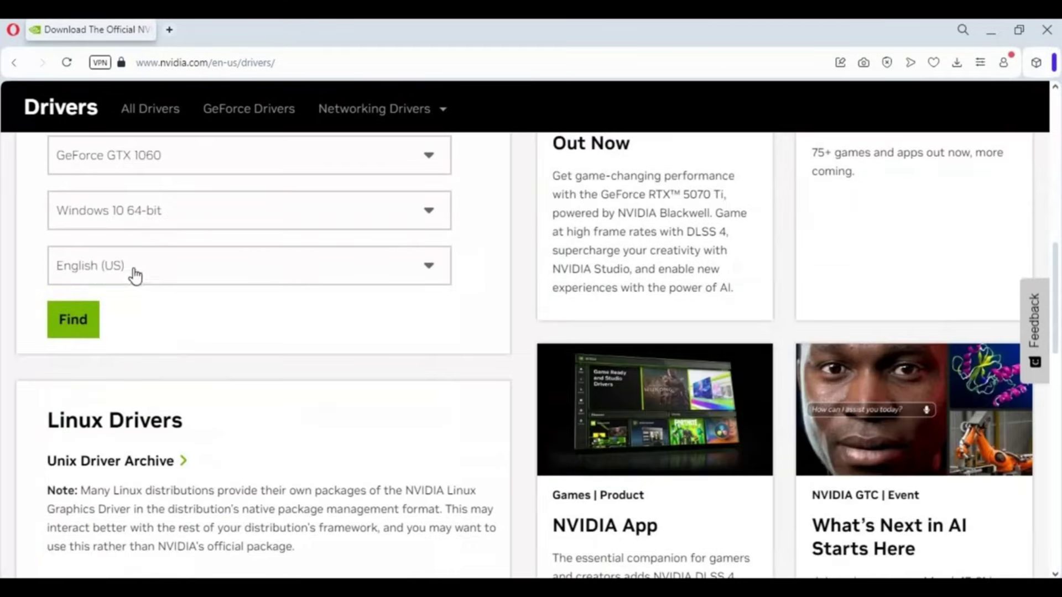
Step: Search for matching drivers and view the GeForce Game Ready Driver 572.47 entry
click(73, 322)
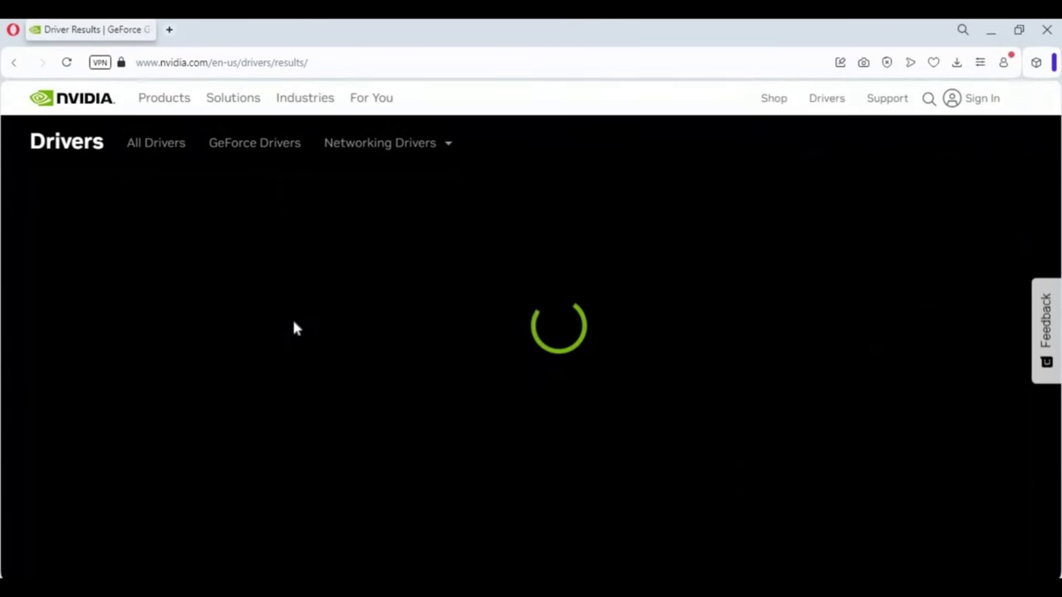
scroll(286, 411, down, 3)
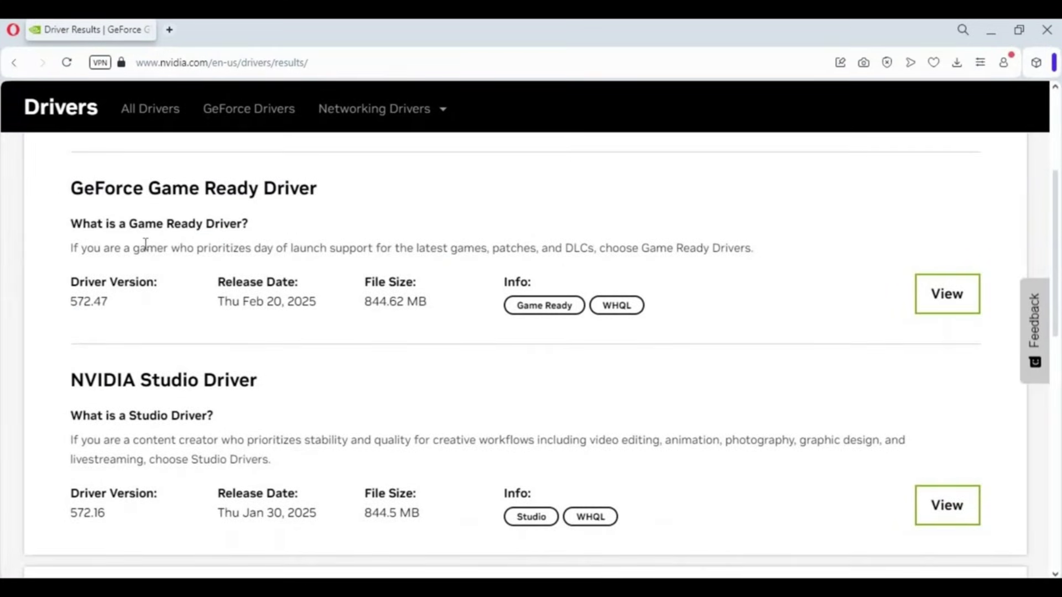
scroll(186, 359, down, 3)
scroll(168, 221, up, 3)
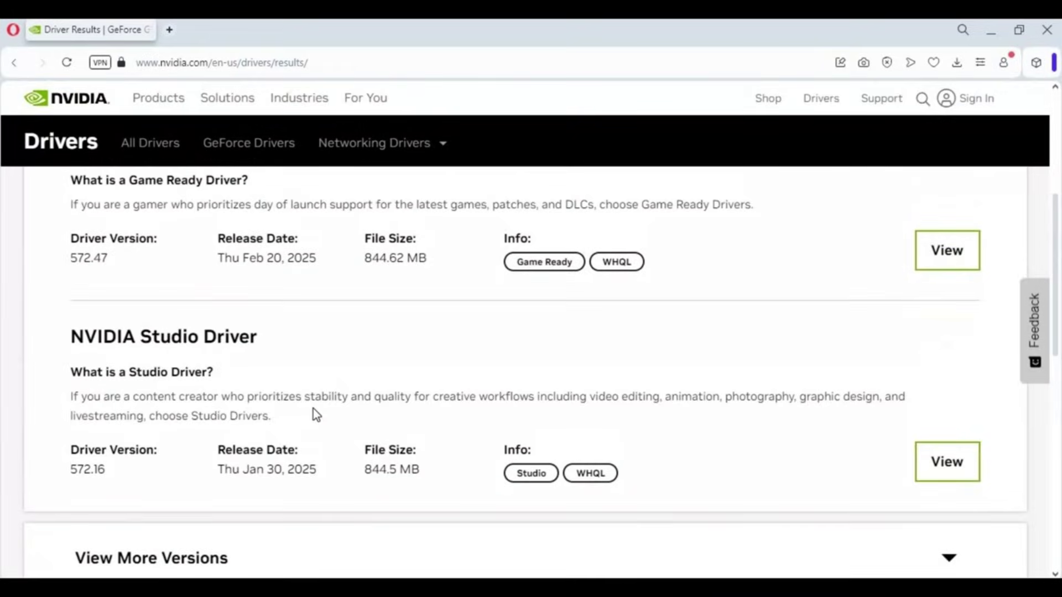
scroll(725, 403, up, 2)
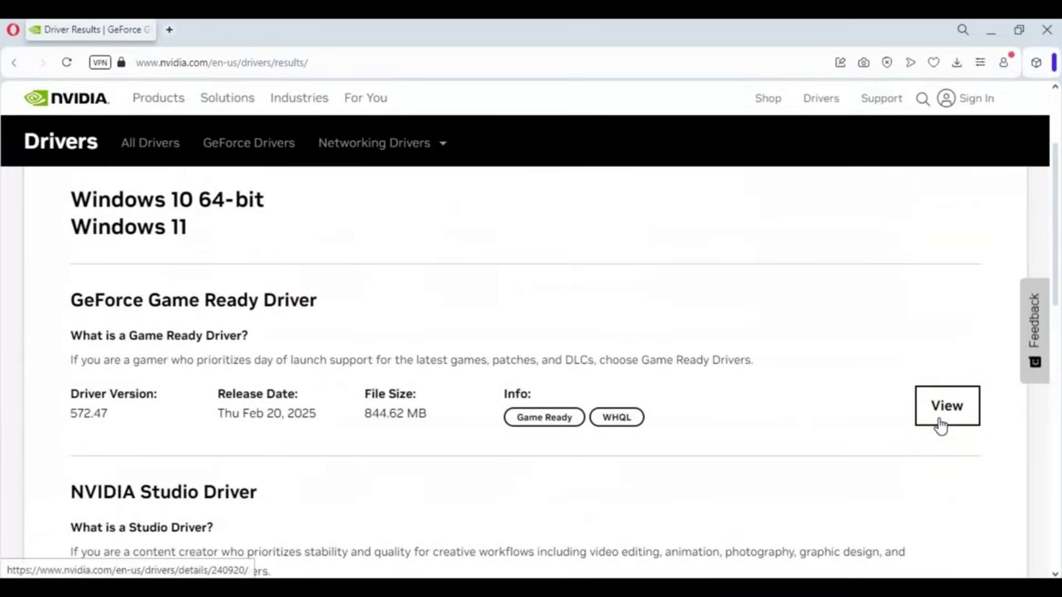
click(940, 422)
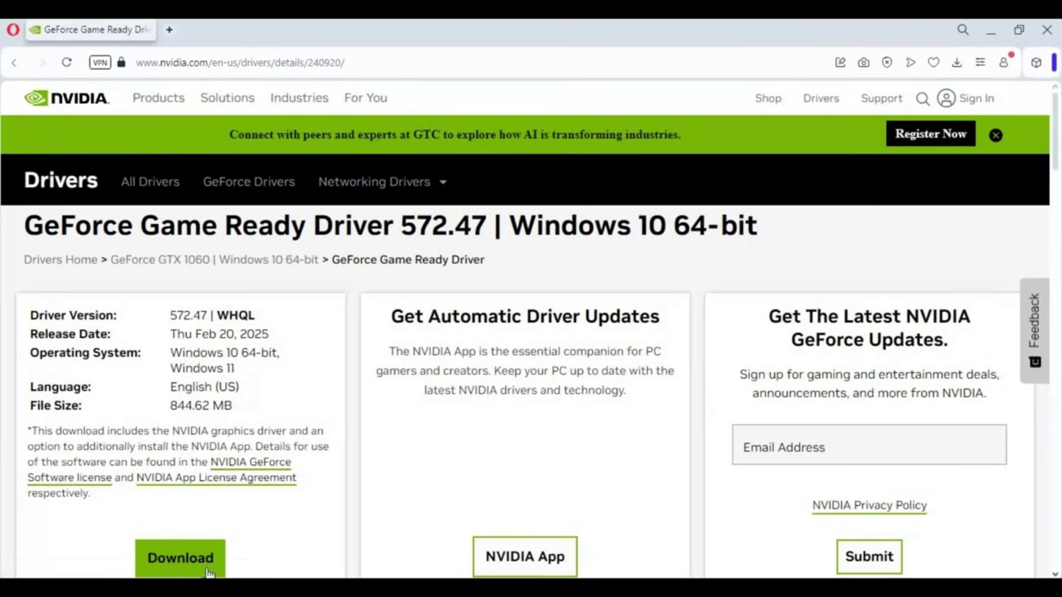
scroll(516, 420, down, 3)
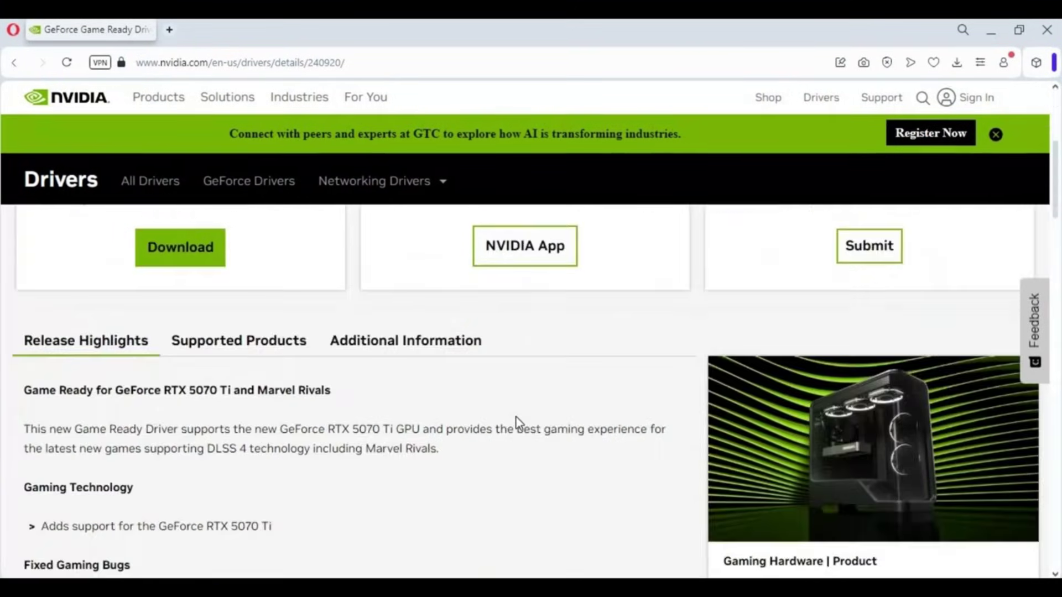
scroll(517, 419, up, 2)
scroll(516, 420, up, 1)
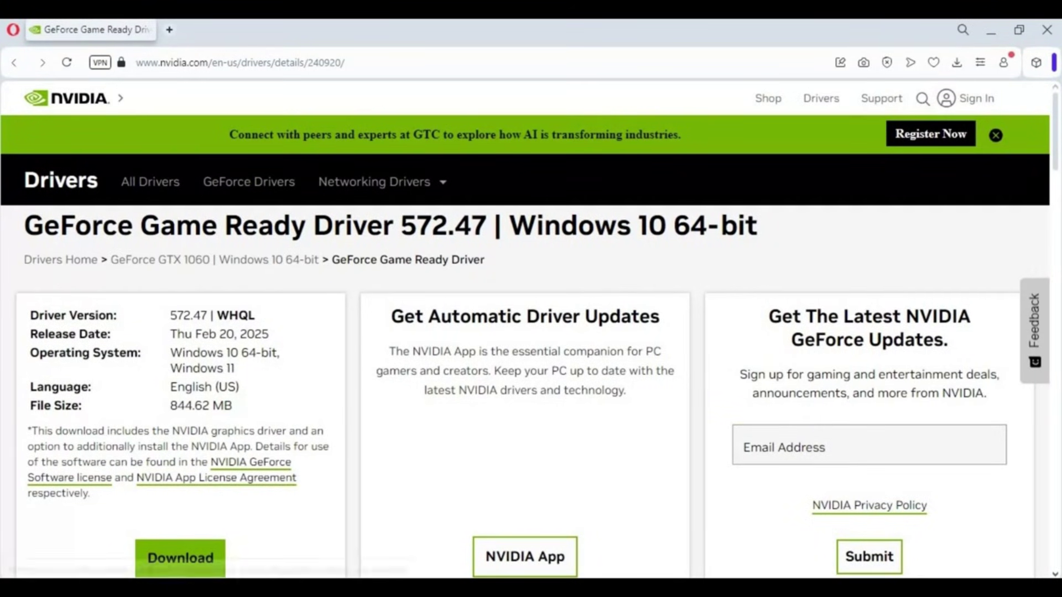
Step: Launch GeForce Experience from the NVIDIA system tray icon
click(905, 590)
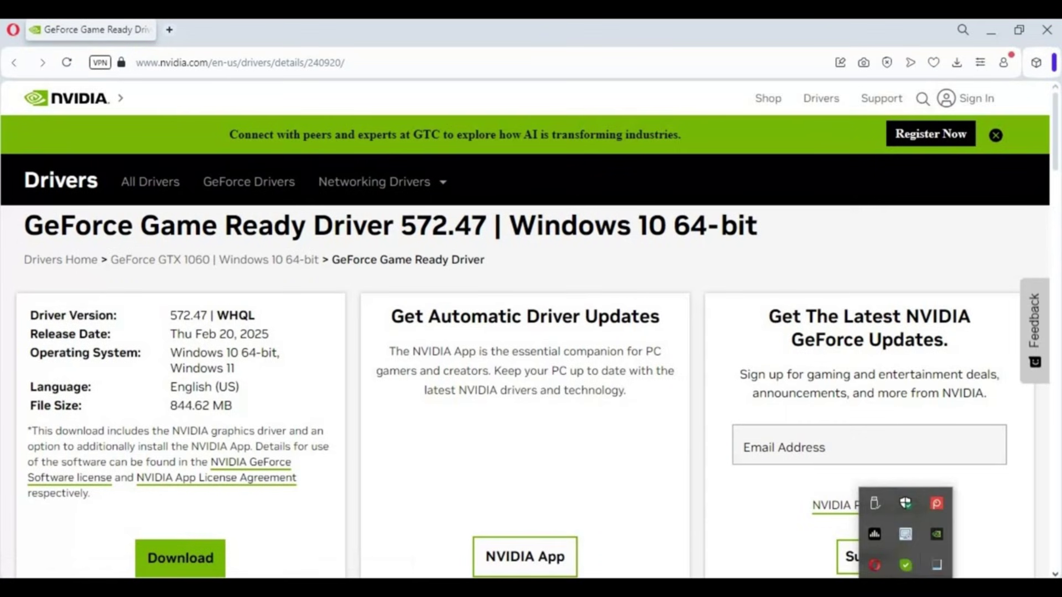
right_click(937, 533)
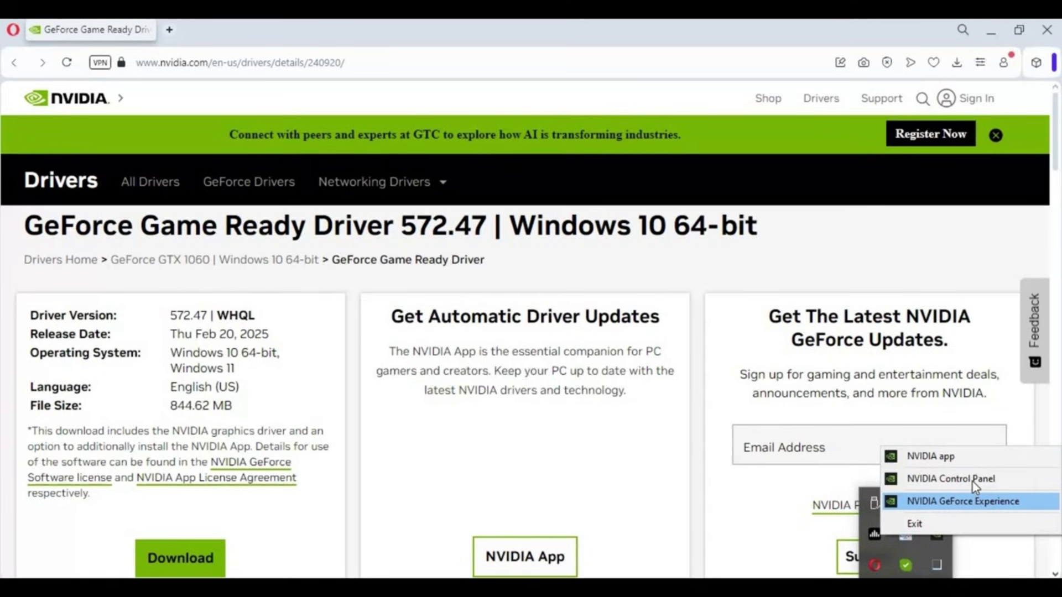
click(1002, 503)
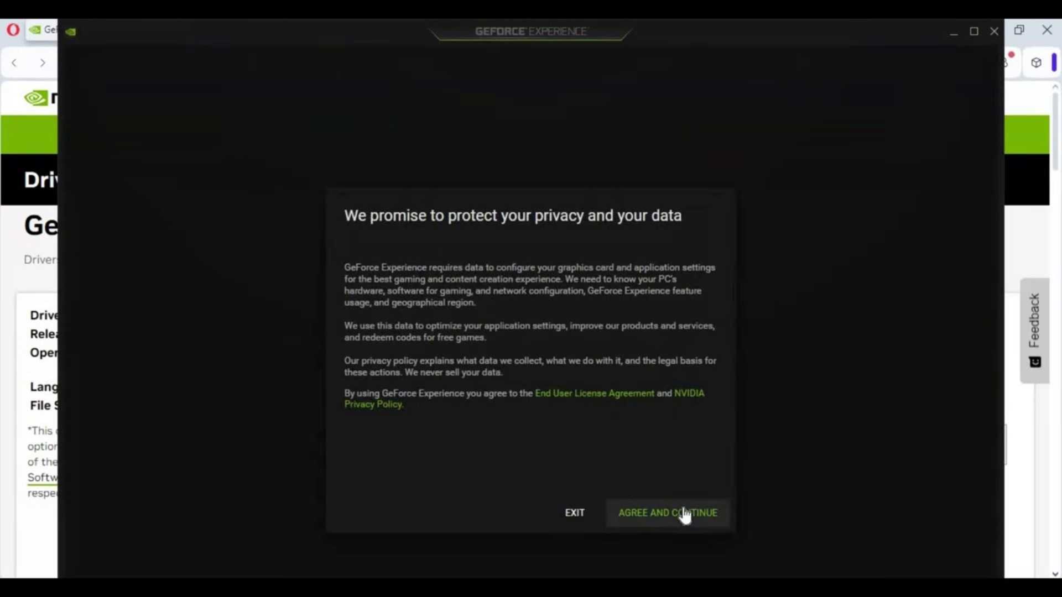
Step: Accept the terms, skip the tour, and view Studio Driver 572.16 under Drivers
click(683, 509)
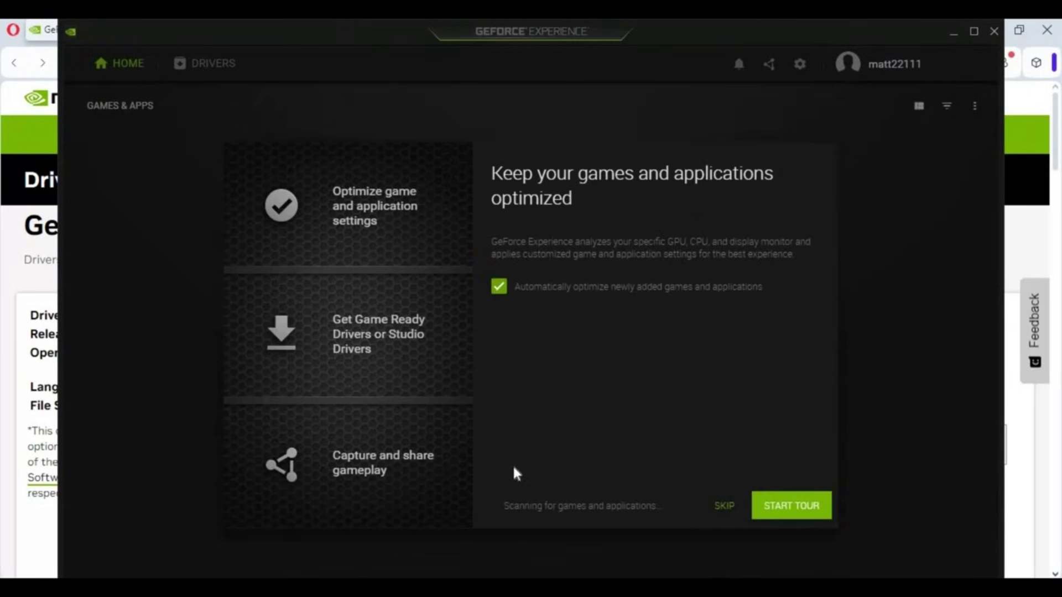
click(724, 506)
click(210, 71)
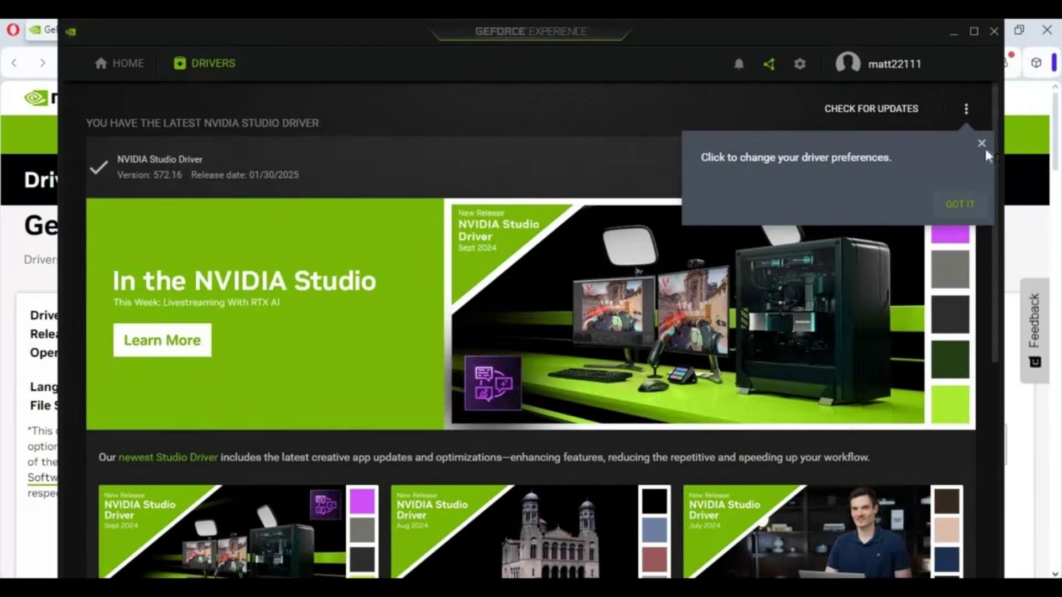
click(983, 146)
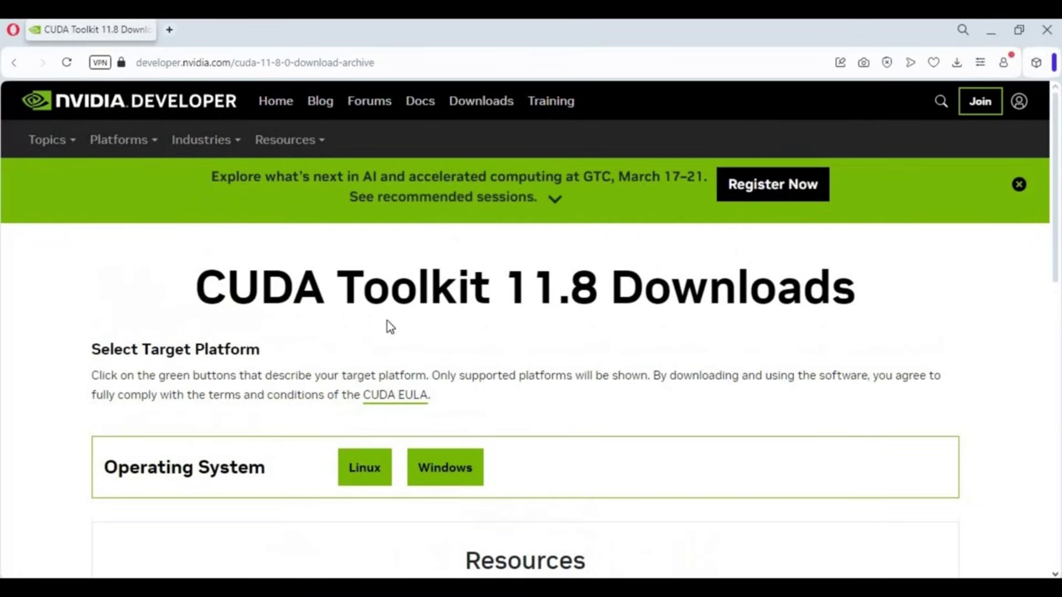
scroll(347, 324, down, 2)
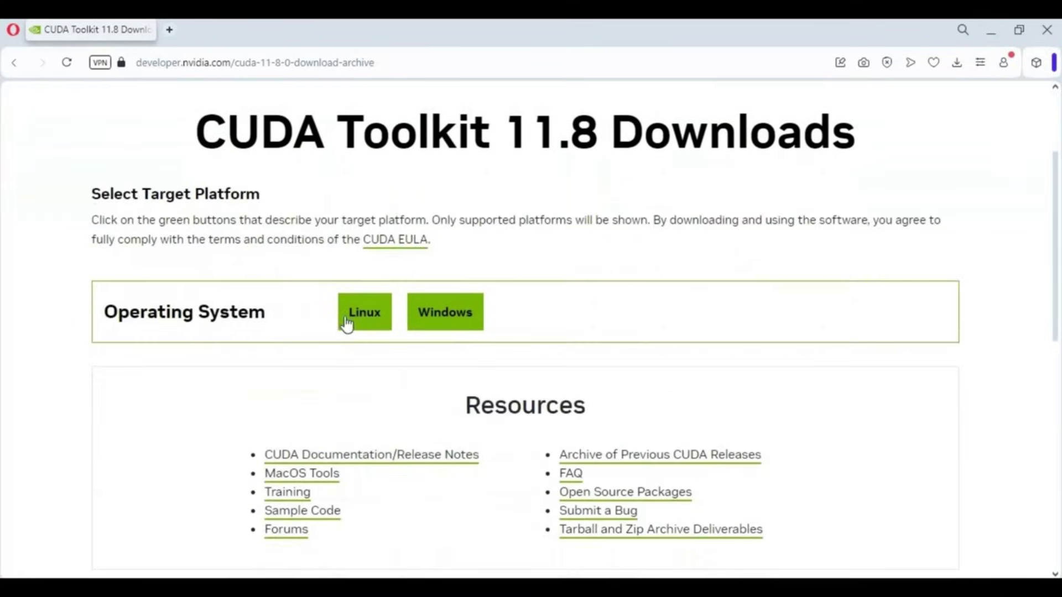
Step: Select Windows, x86_64, 10 and exe (local), then download the 3.0 GB base installer
click(451, 323)
click(378, 374)
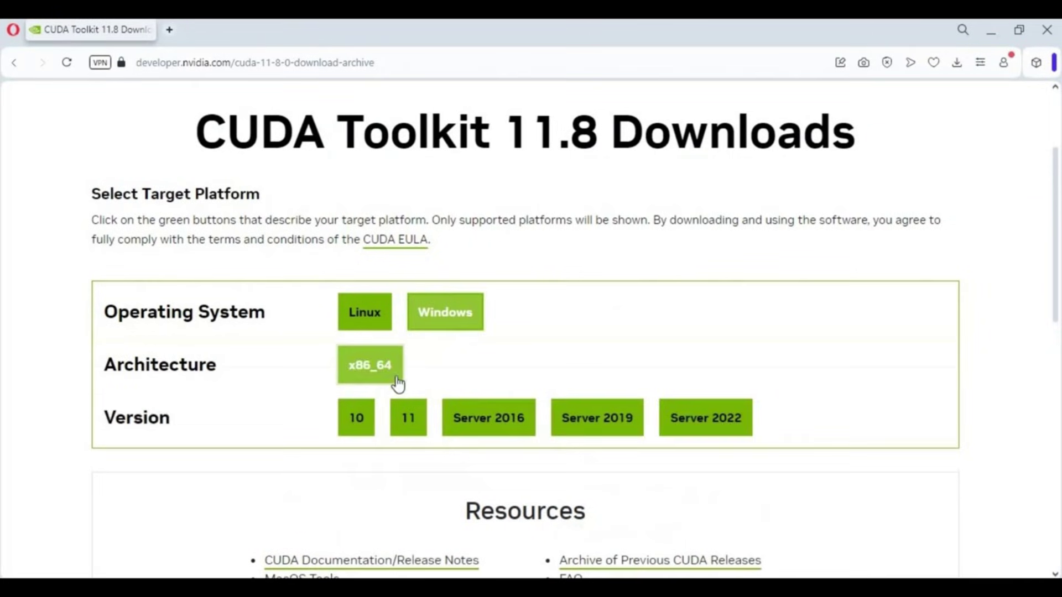
scroll(557, 343, down, 1)
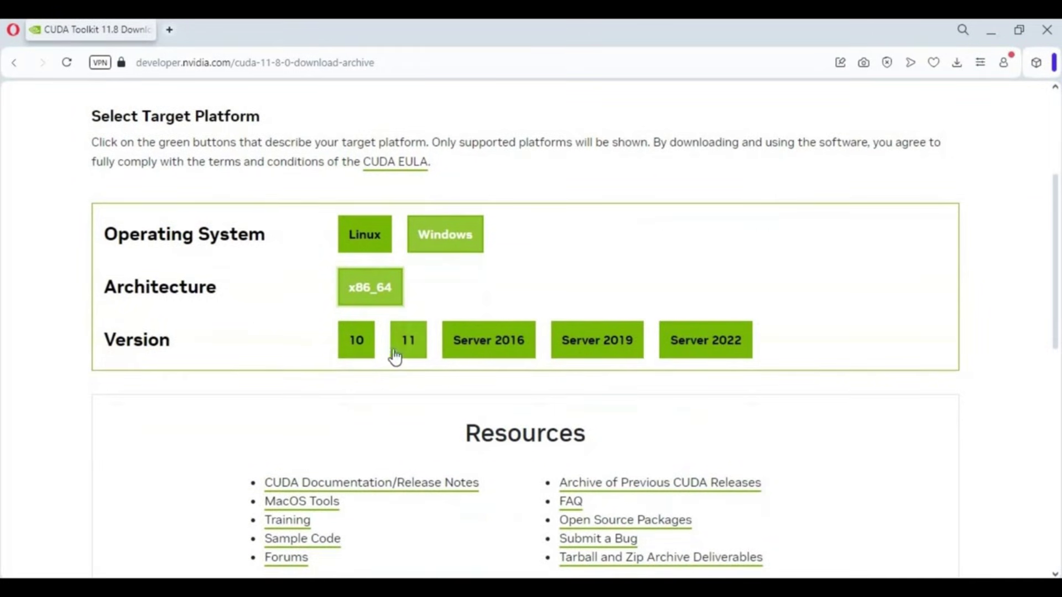
click(351, 354)
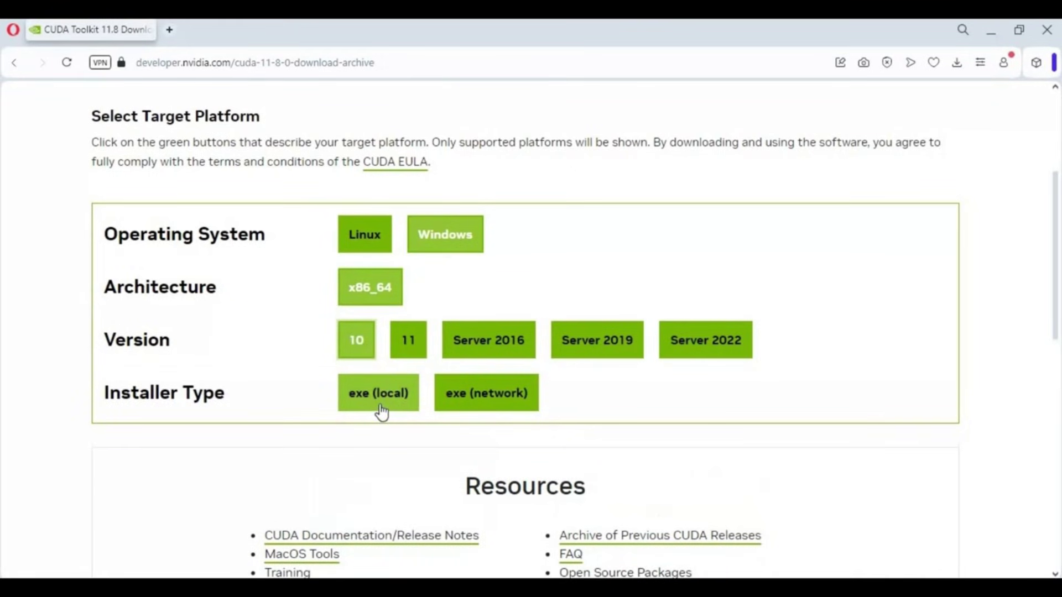
click(382, 407)
scroll(403, 380, down, 1)
scroll(390, 374, down, 1)
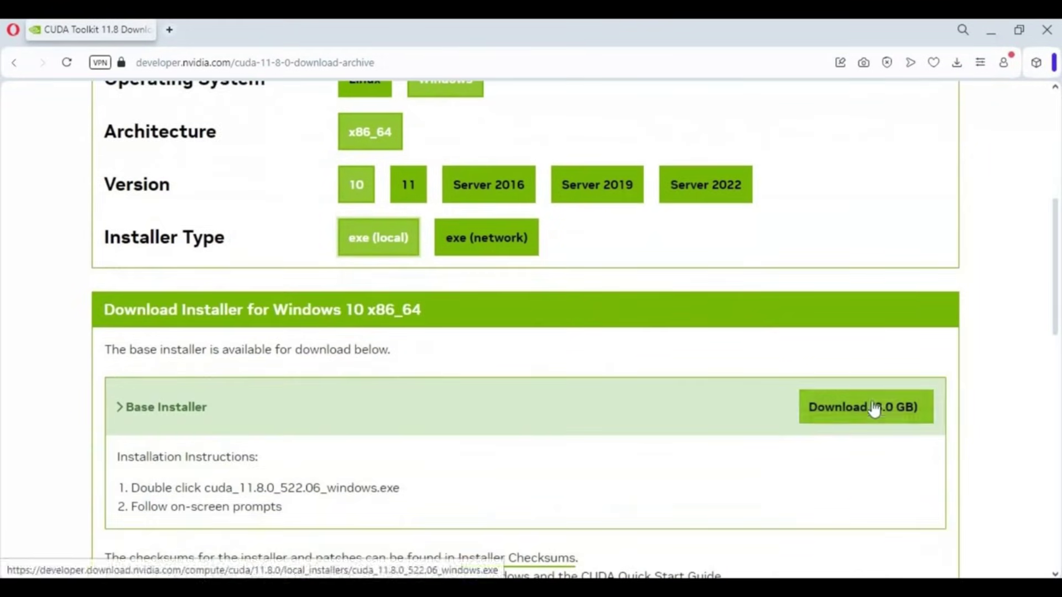
click(825, 413)
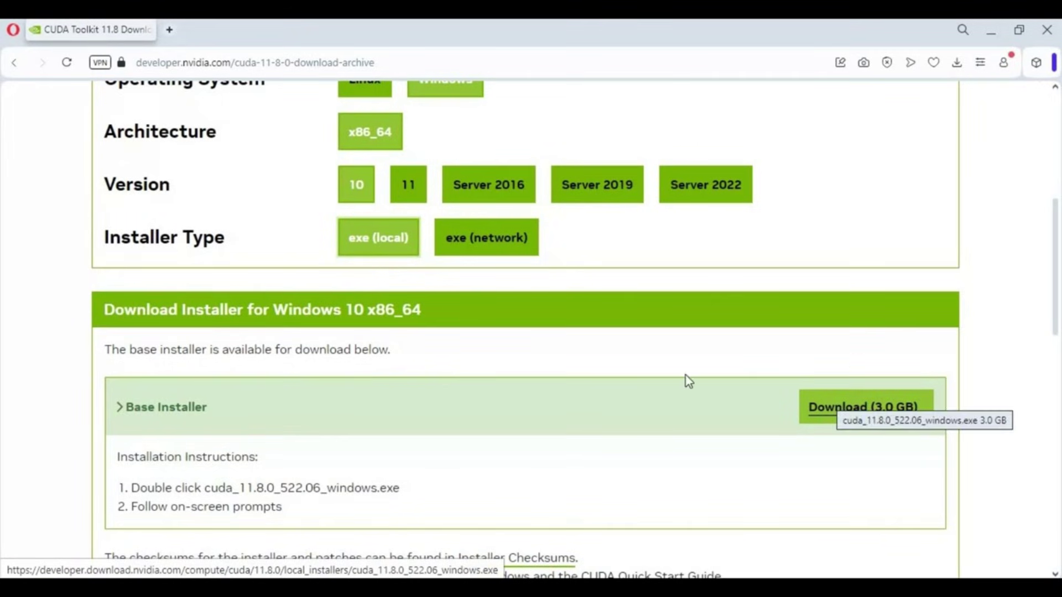
Step: Run nvcc --version in Command Prompt to confirm CUDA compilation tools release 11.8
key(super)
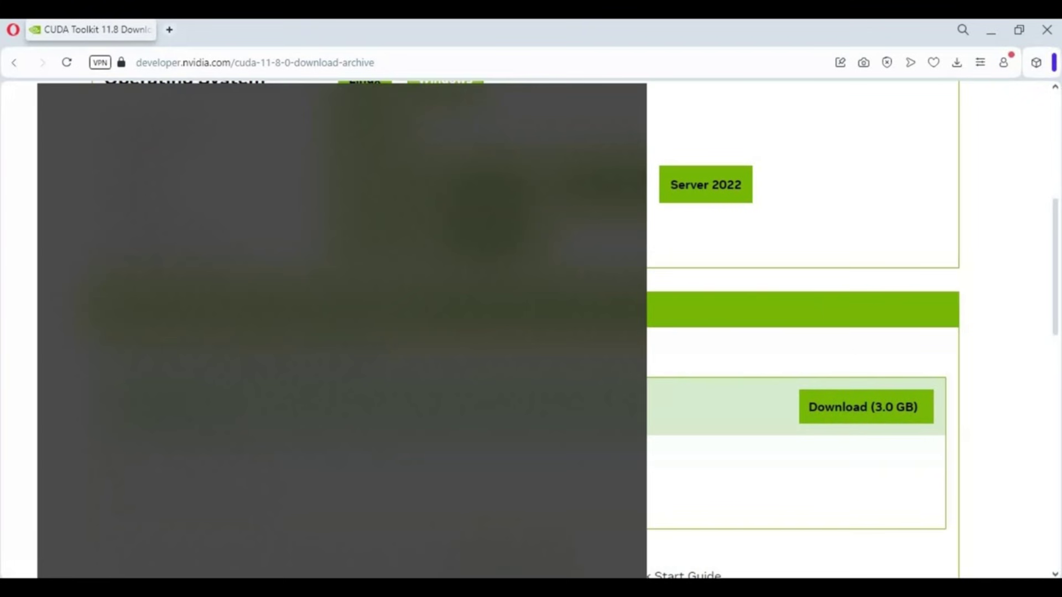
text(co)
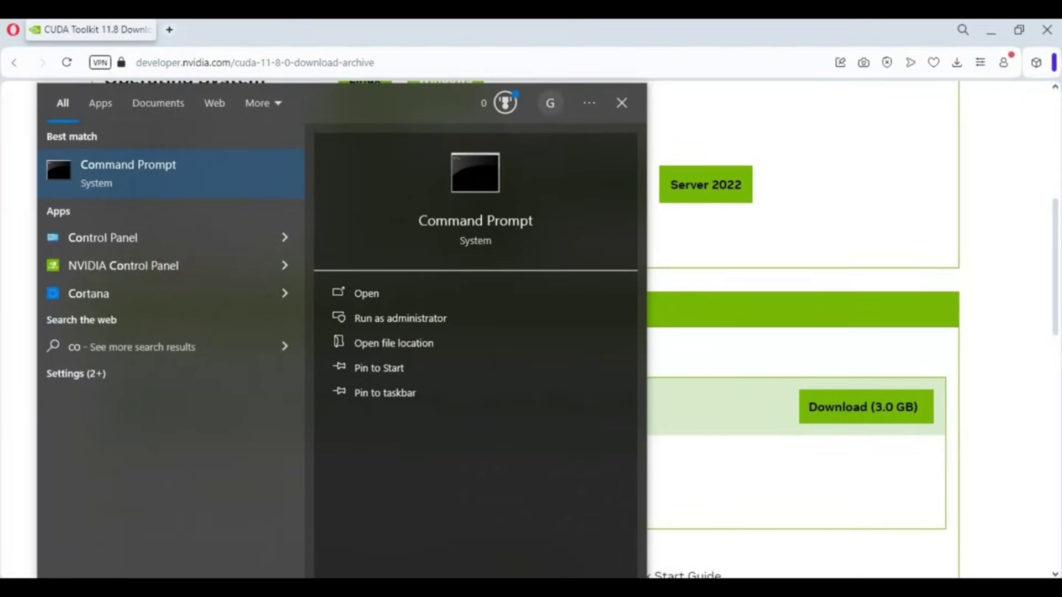
text(m)
click(123, 193)
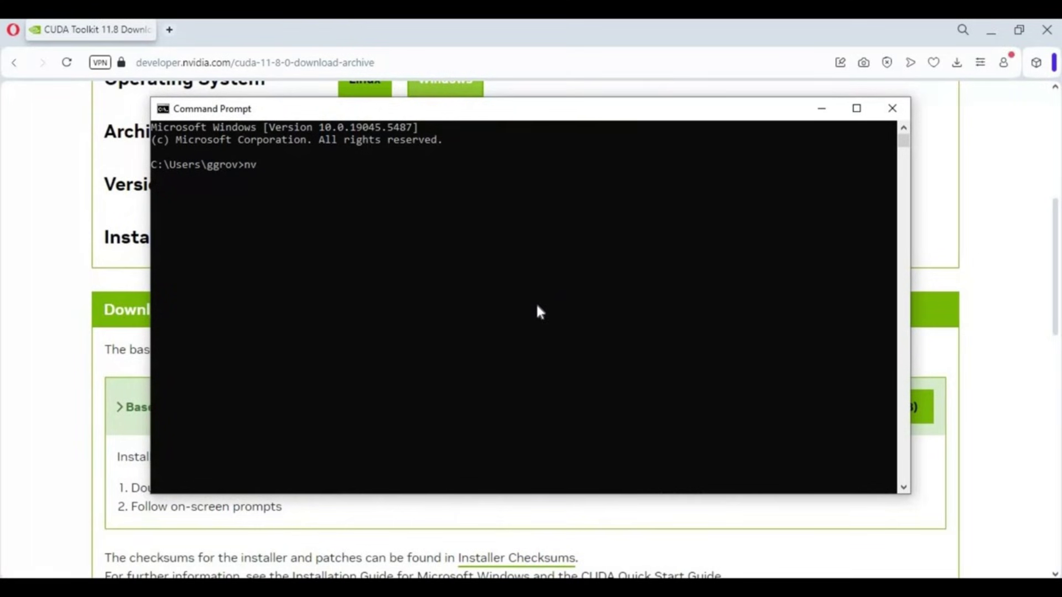
text(cc --)
text(vers)
text(ion)
key(Return)
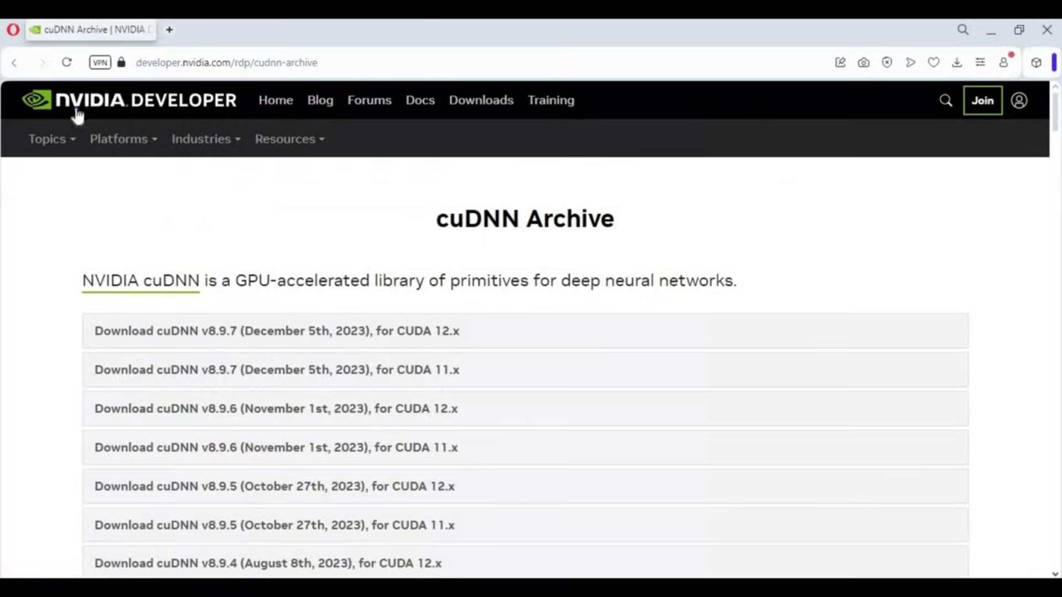
Step: Request the cuDNN v8.9.7 for CUDA 11.x 'Local Installer for Windows (Zip)' from the cuDNN Archive
click(258, 64)
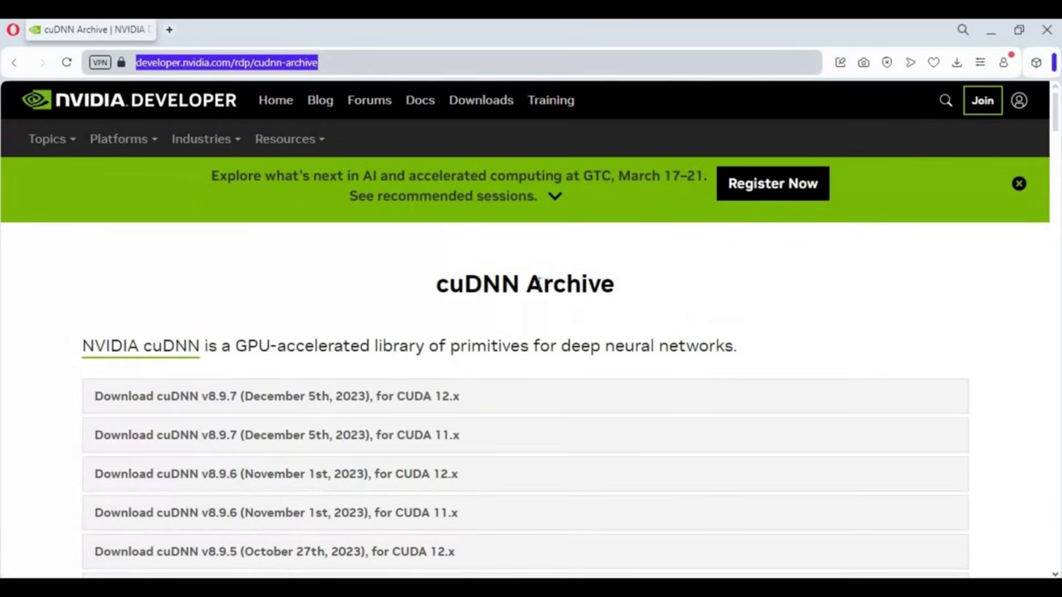
scroll(445, 255, down, 1)
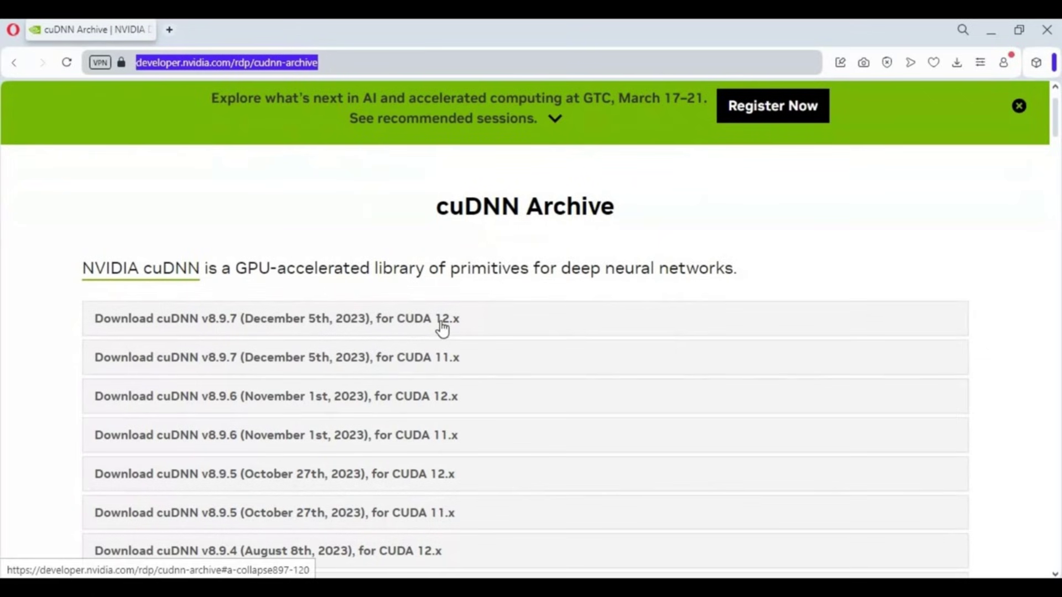
click(435, 363)
scroll(343, 237, down, 4)
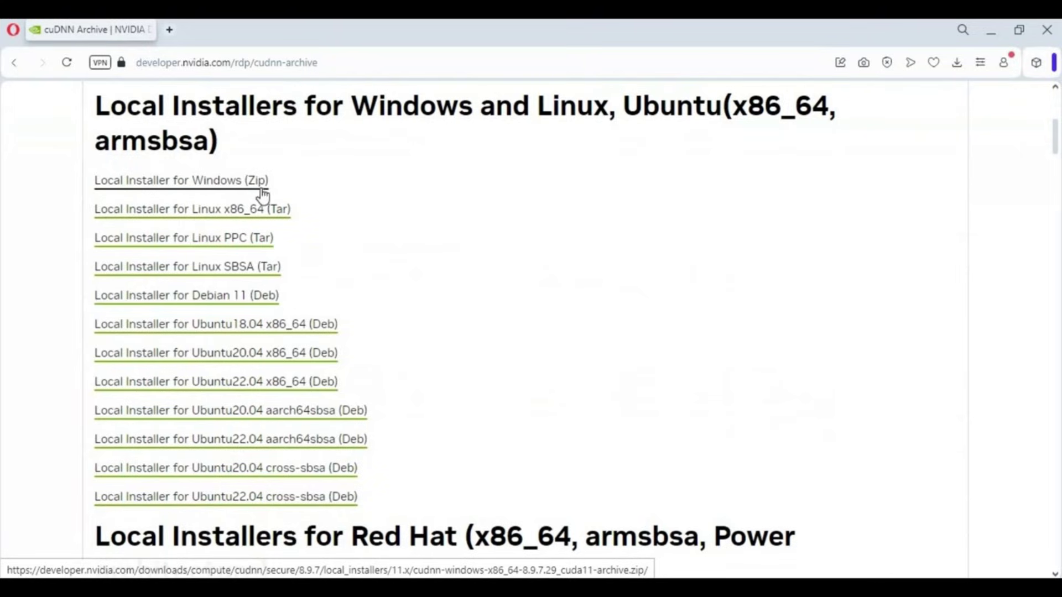
click(223, 188)
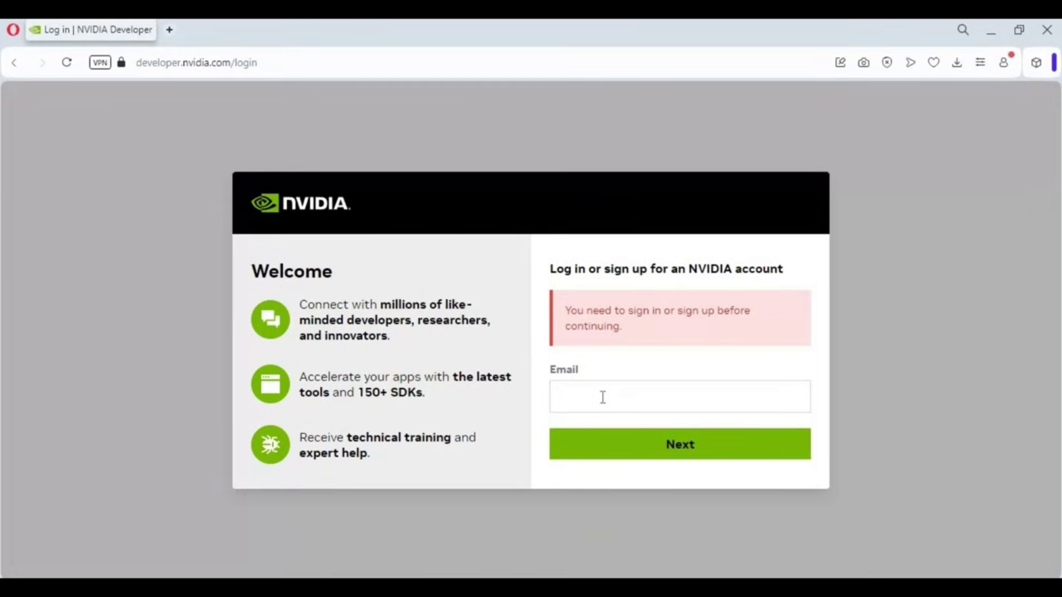
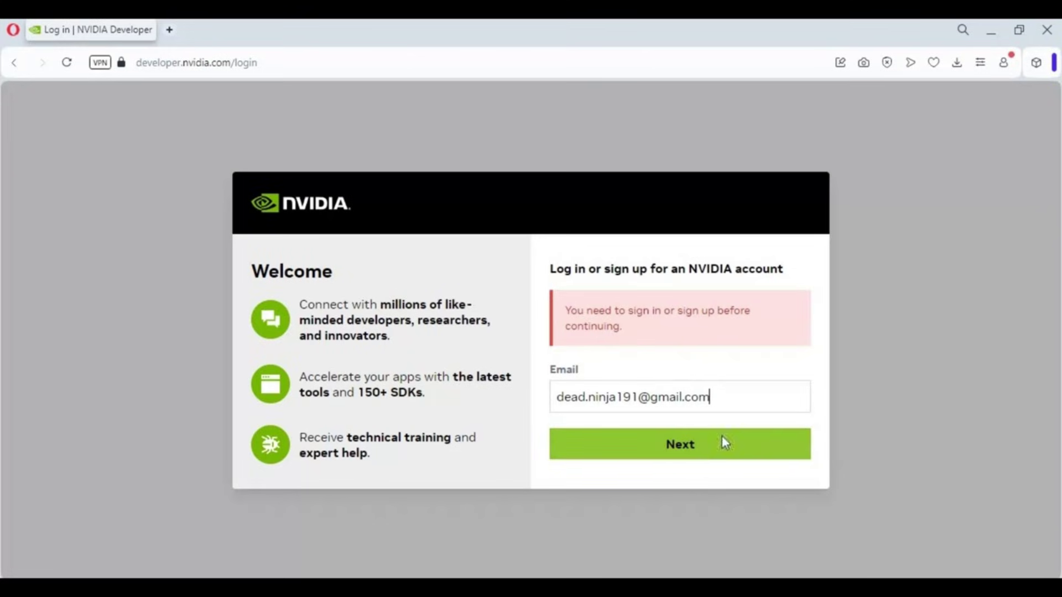
Step: Submit the account e-mail on the NVIDIA Developer login form
click(721, 436)
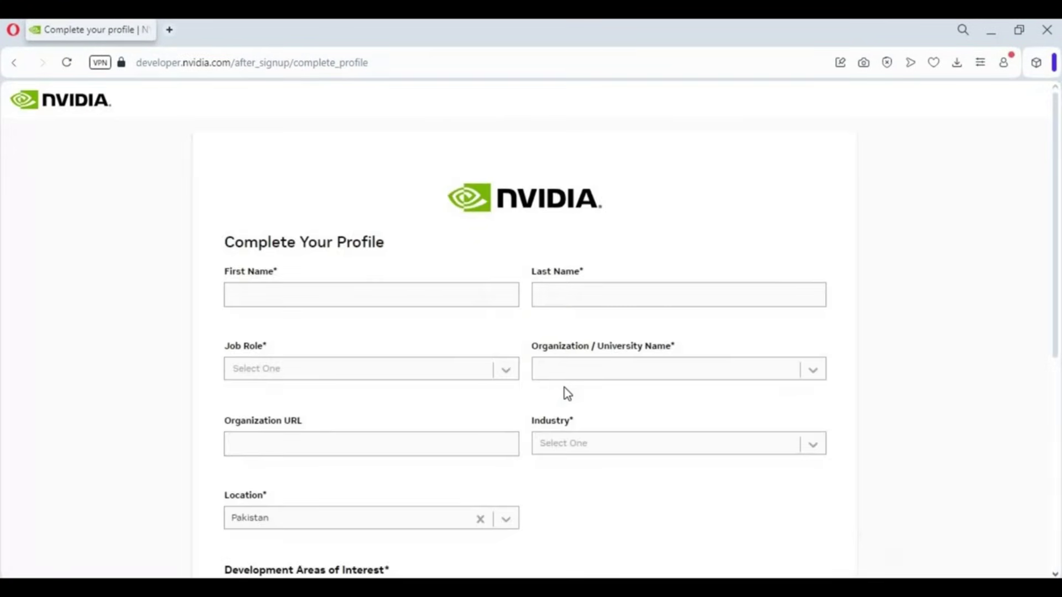
scroll(372, 394, down, 3)
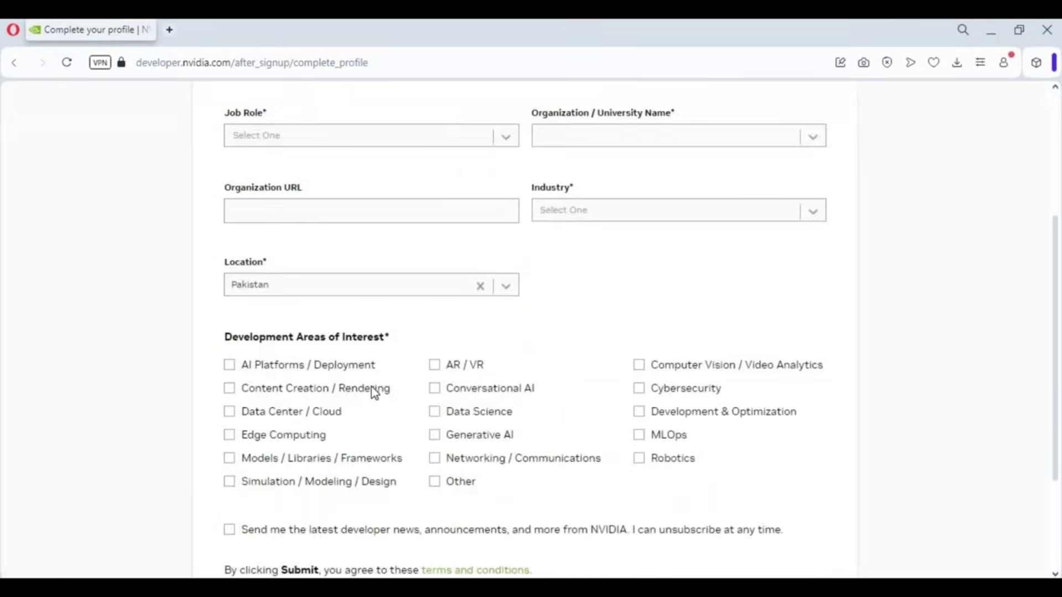
scroll(307, 315, up, 3)
Step: Submit the profile with names, Consulting, United Airlines Holdings, Agriculture and Other ticked
click(290, 295)
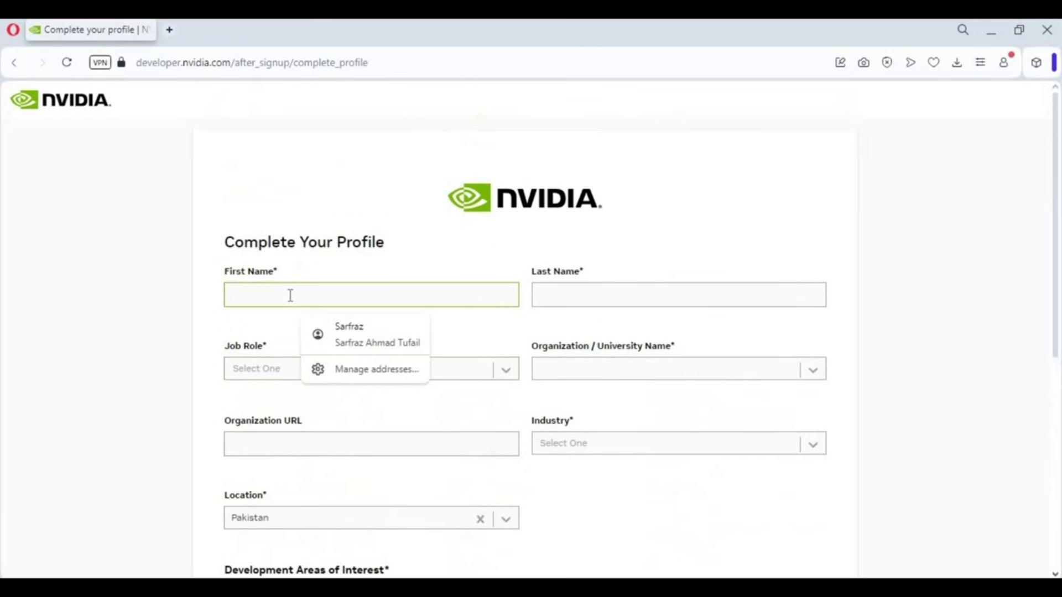
text(a)
click(549, 297)
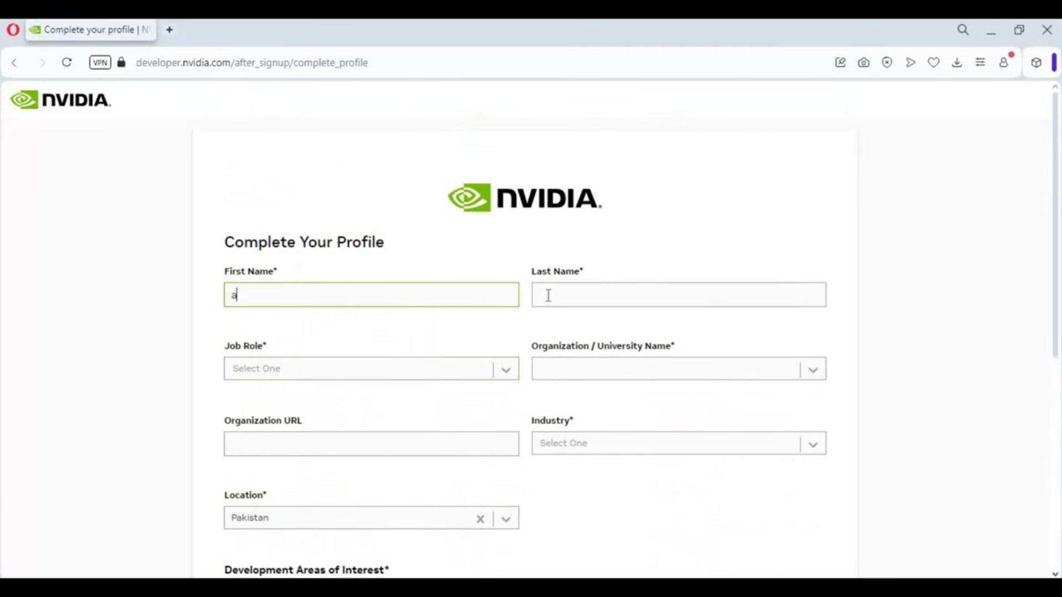
text(b)
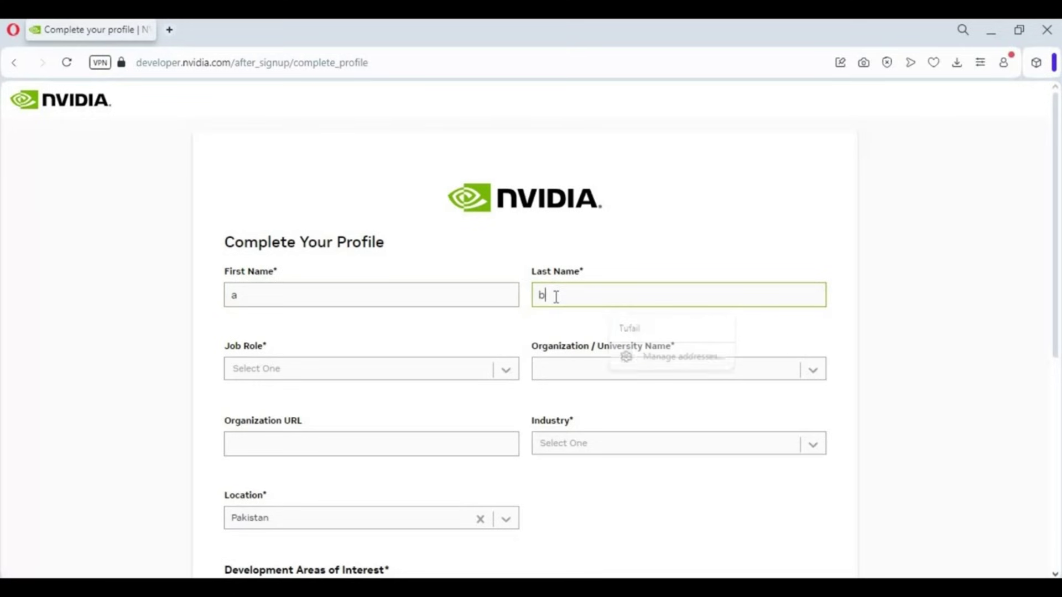
click(322, 369)
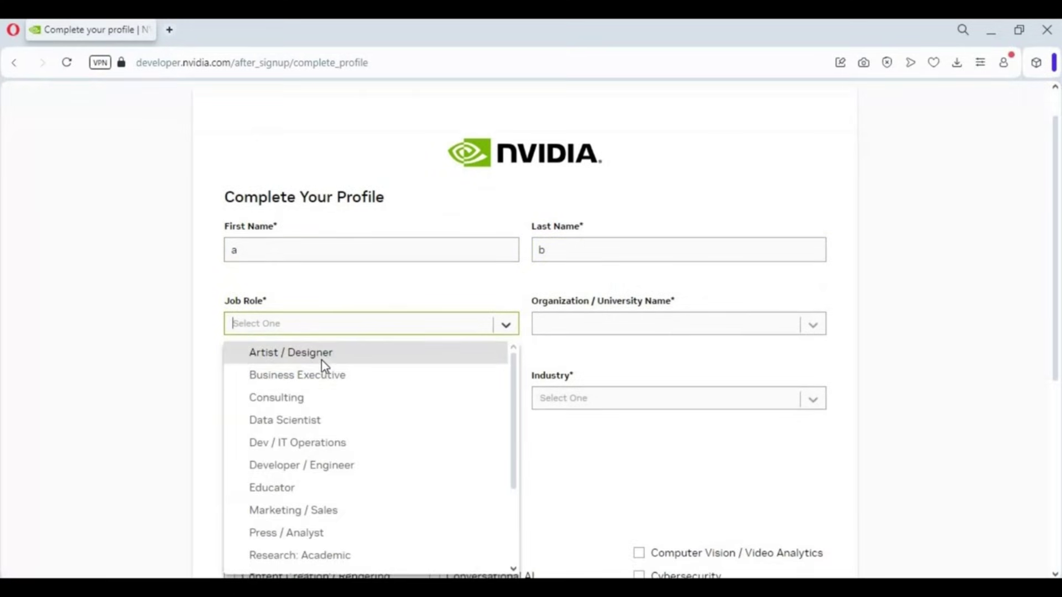
click(306, 396)
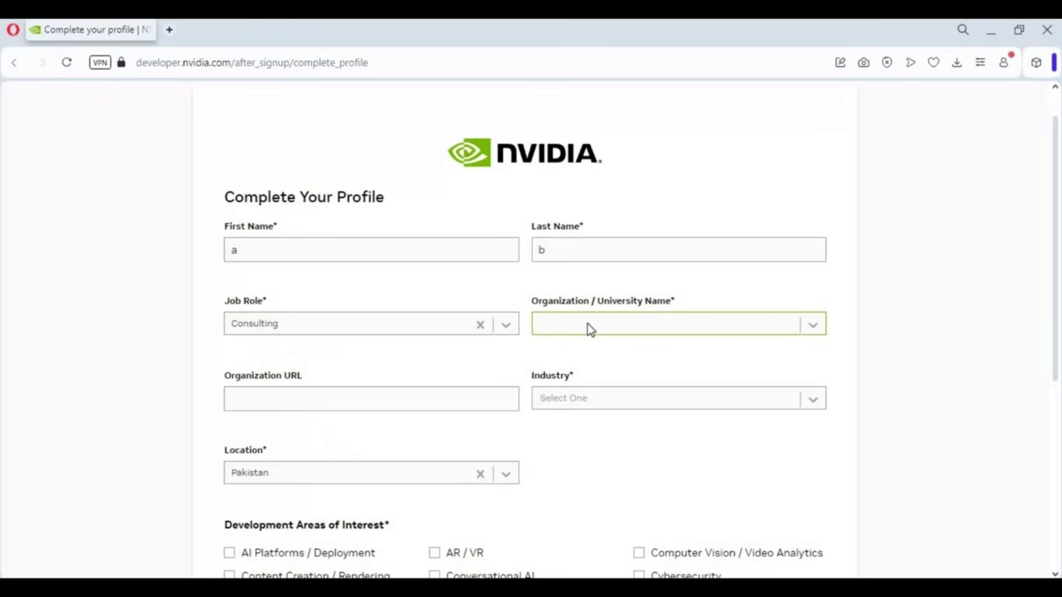
text(un)
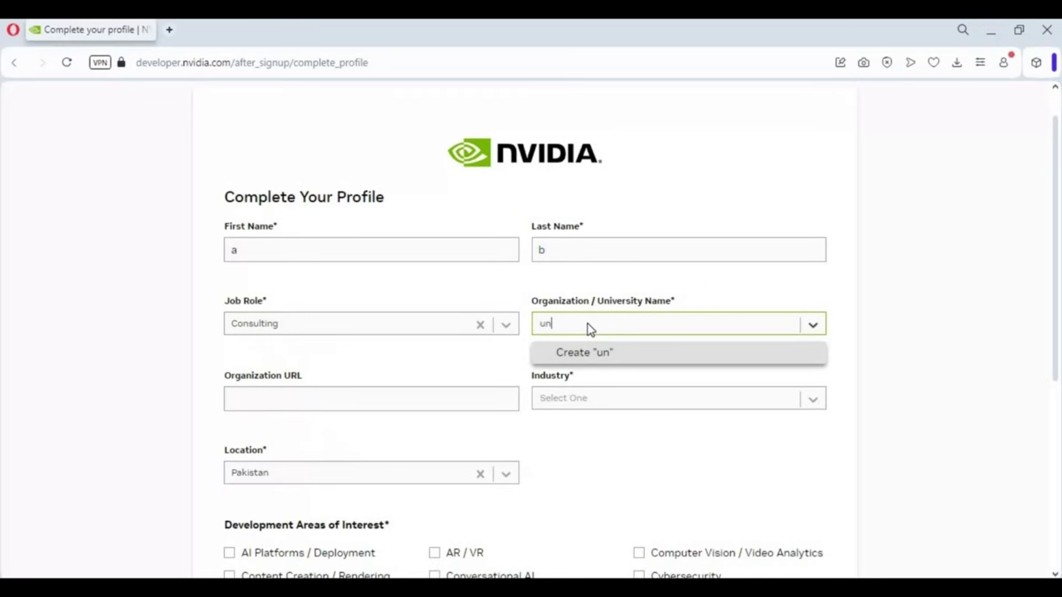
text(i)
click(585, 354)
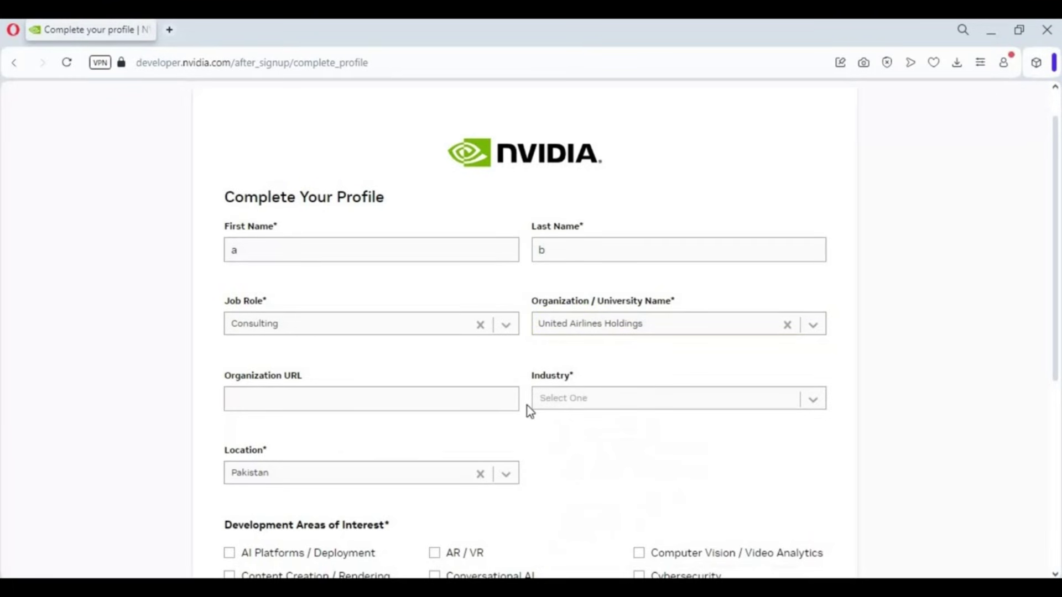
click(578, 406)
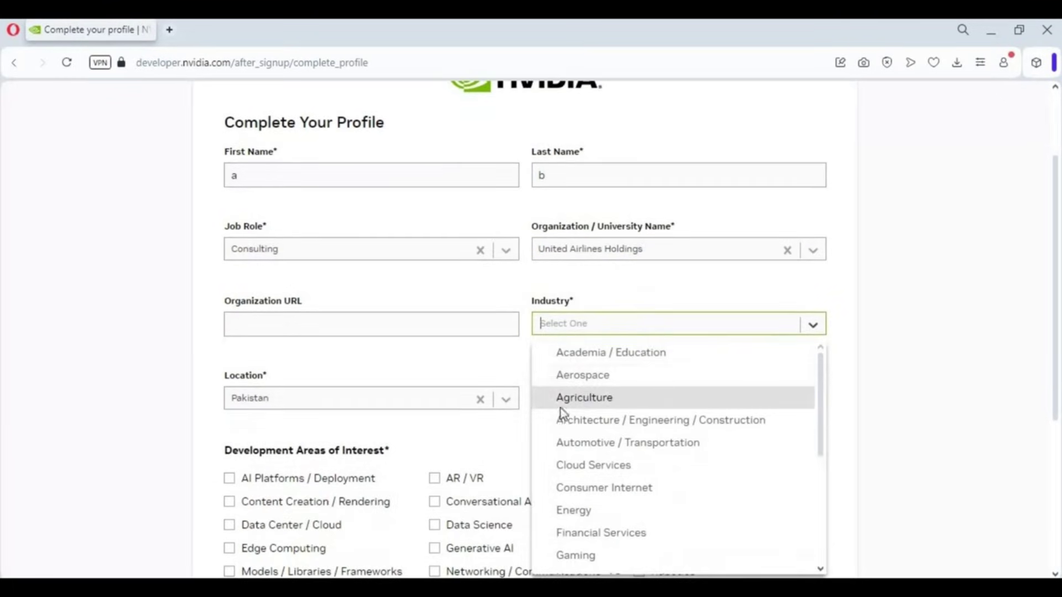
click(563, 402)
scroll(336, 468, down, 2)
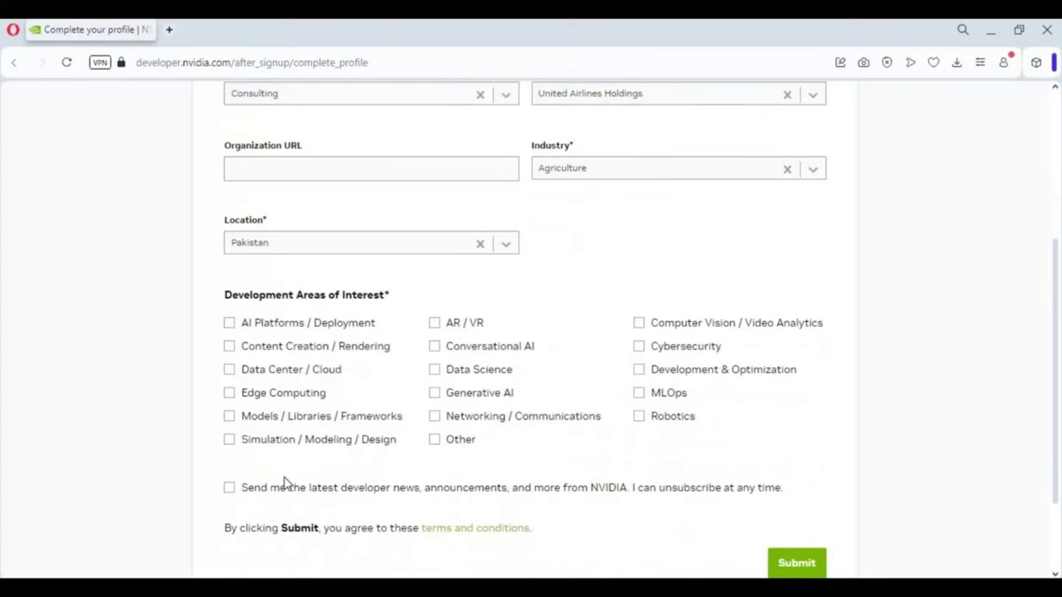
click(444, 446)
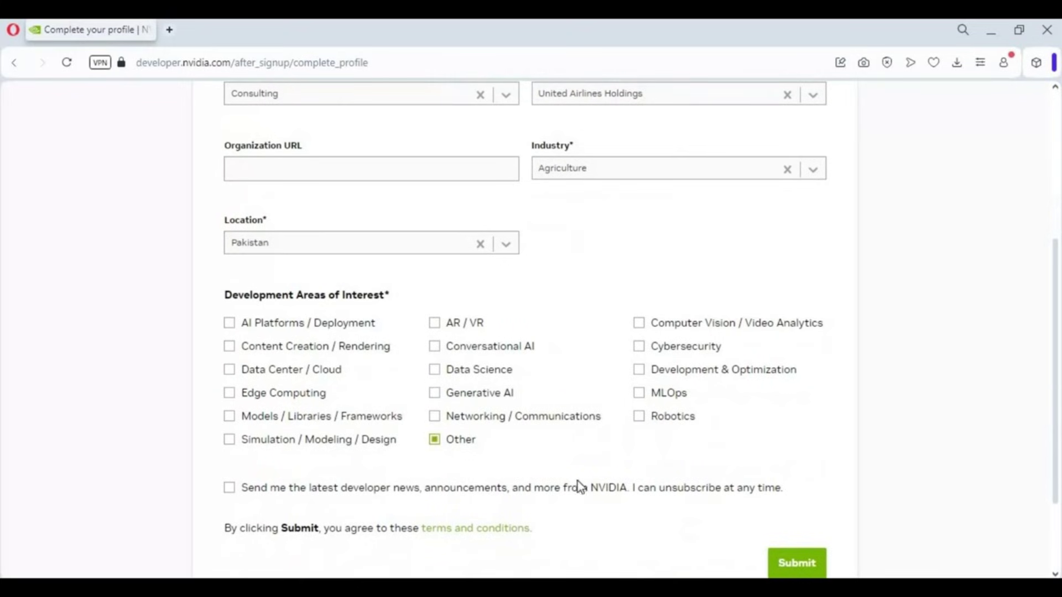
click(806, 570)
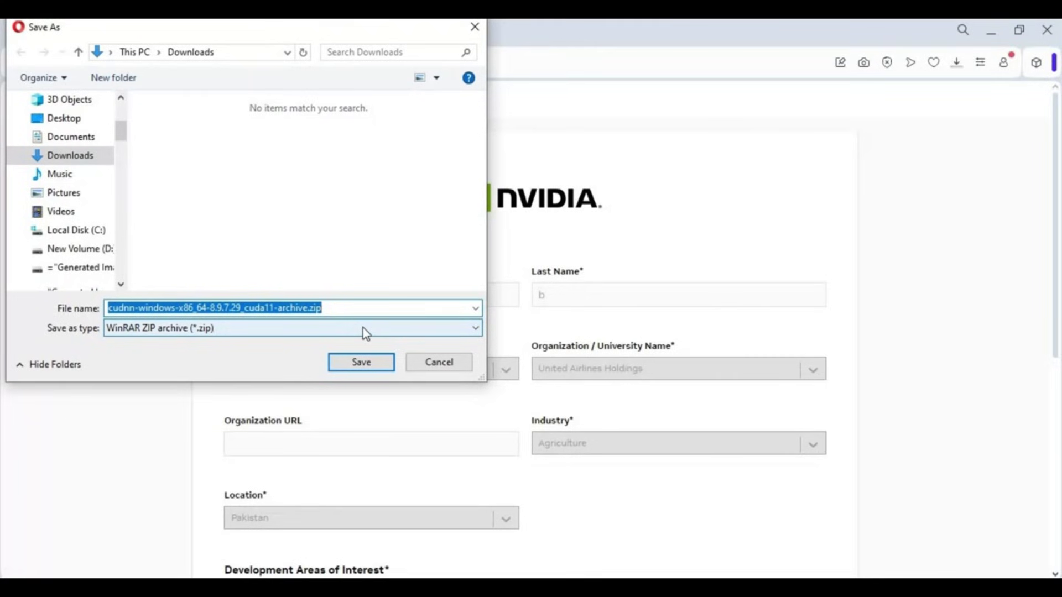
Step: Cancel the save prompt and open the extracted cudnn-windows cuda12 folder on F: in File Explorer
click(447, 363)
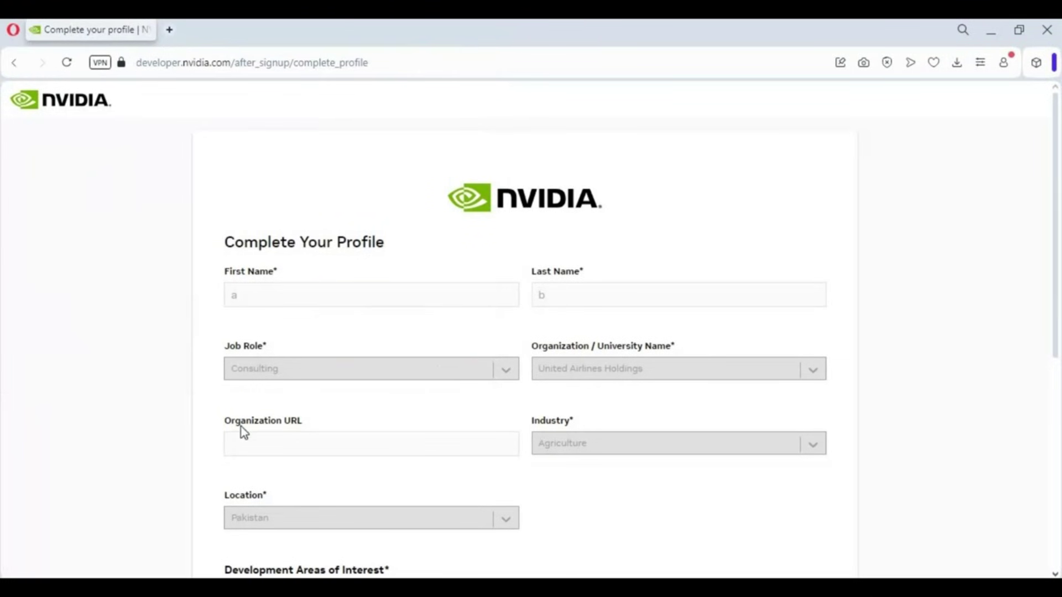
key(super+e)
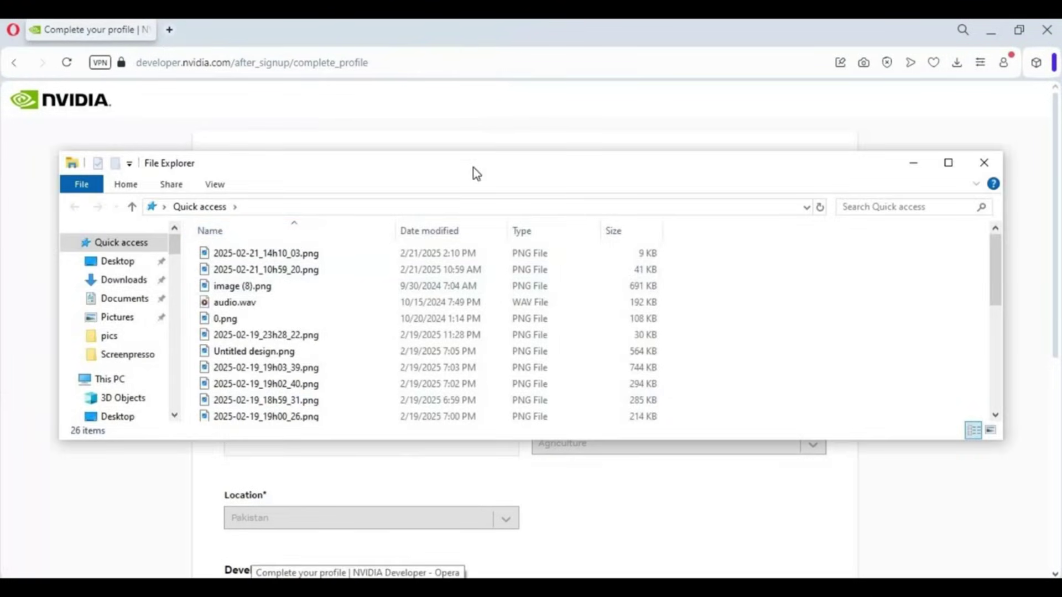
double_click(474, 168)
click(83, 422)
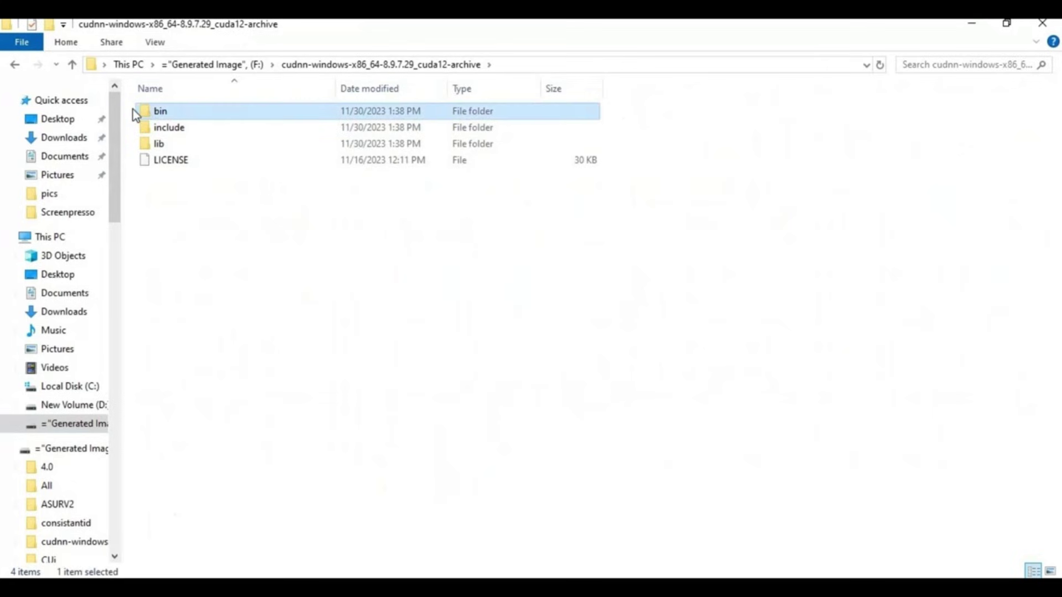
Step: Copy the path F:\cudnn-windows-x86_64-8.9.7.29_cuda12-archive\bin from the bin folder's address bar
double_click(147, 114)
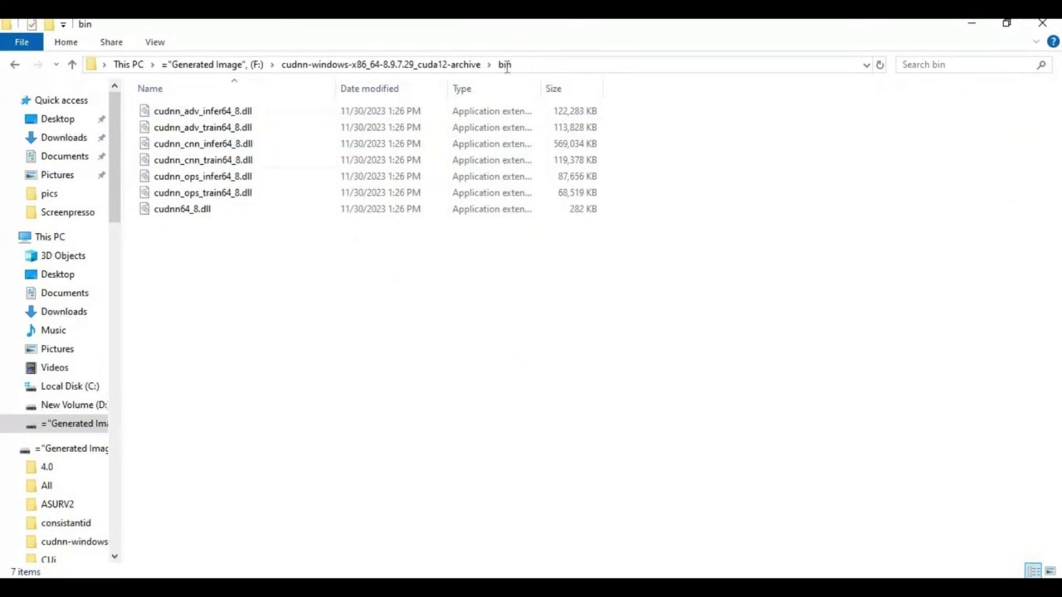
click(539, 66)
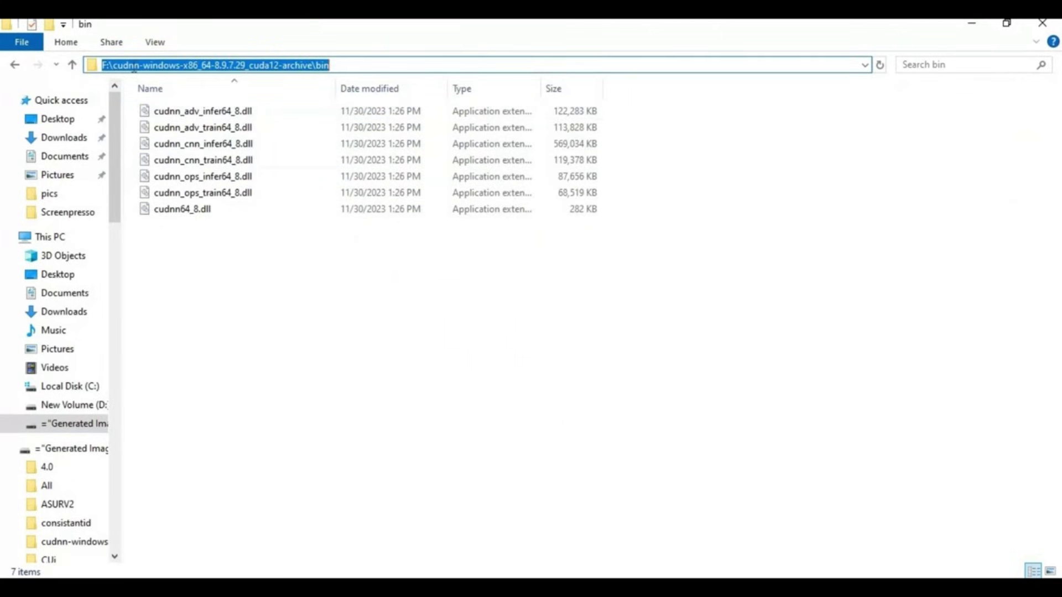
right_click(286, 65)
click(326, 112)
Step: Open the Environment Variables dialog via the 'env' system search
key(super)
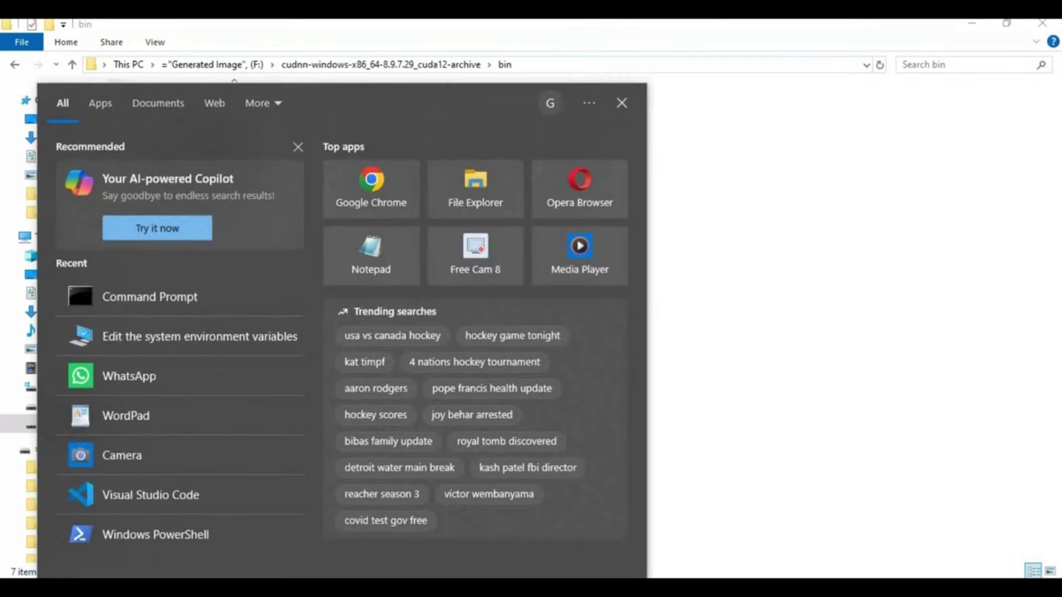
text(env)
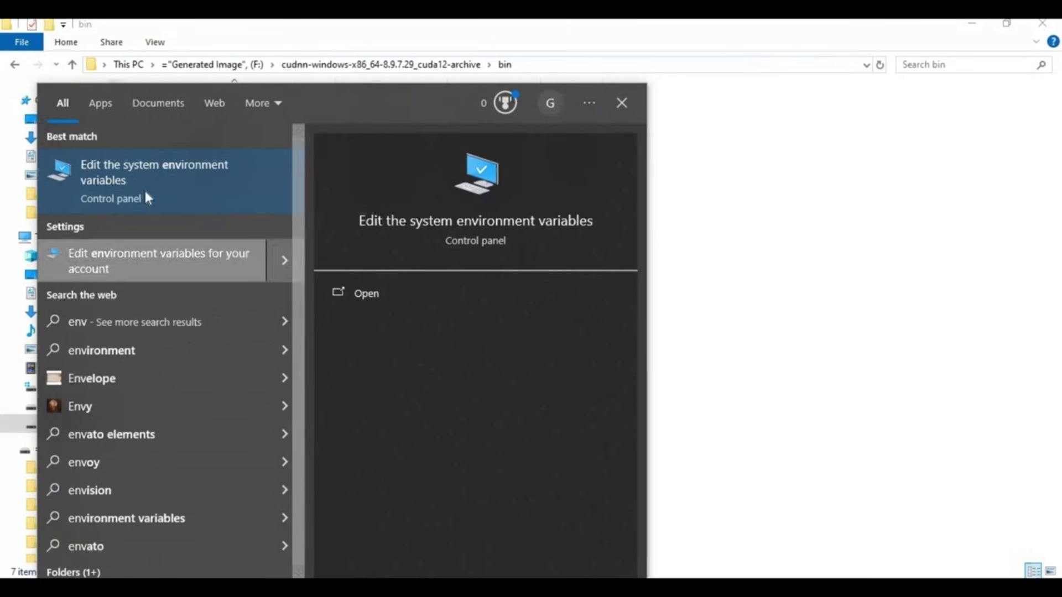
click(112, 188)
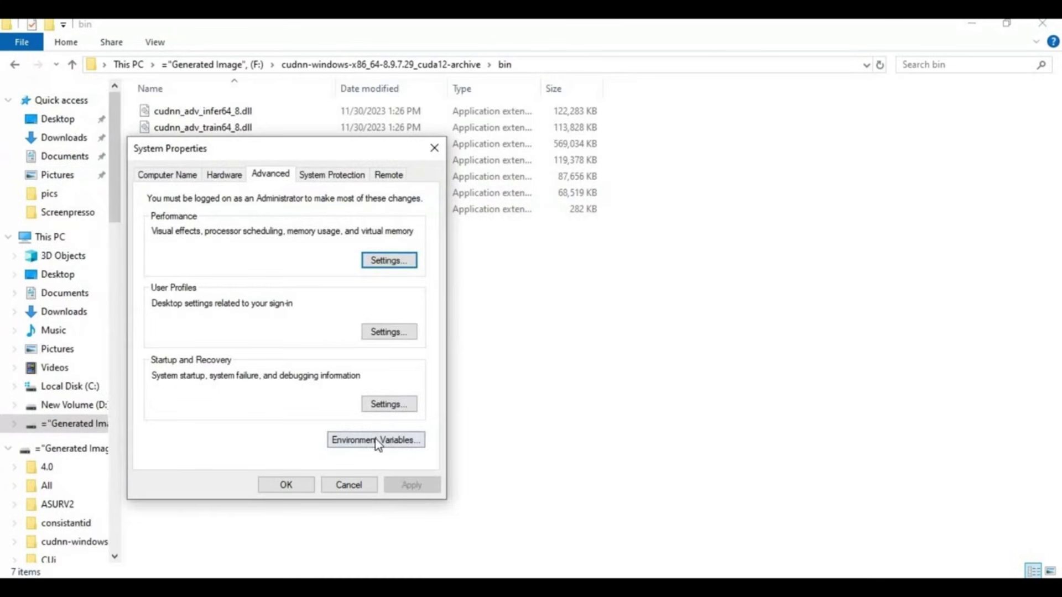
click(384, 445)
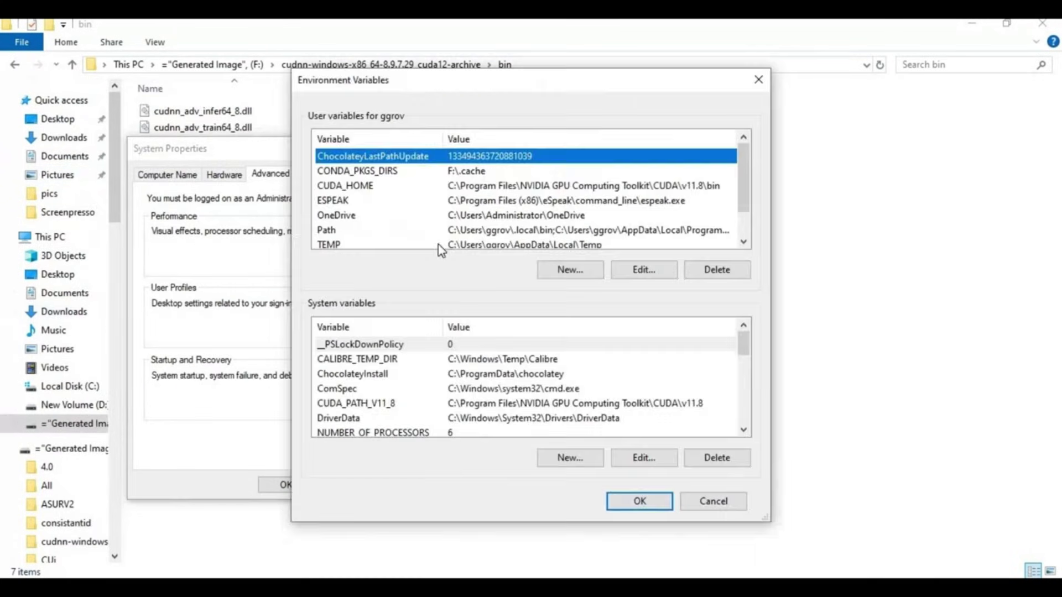
Step: Add F:\cudnn-windows-x86_64-8.9.7.29_cuda12-archive\bin to the user Path and confirm all dialogs
double_click(479, 233)
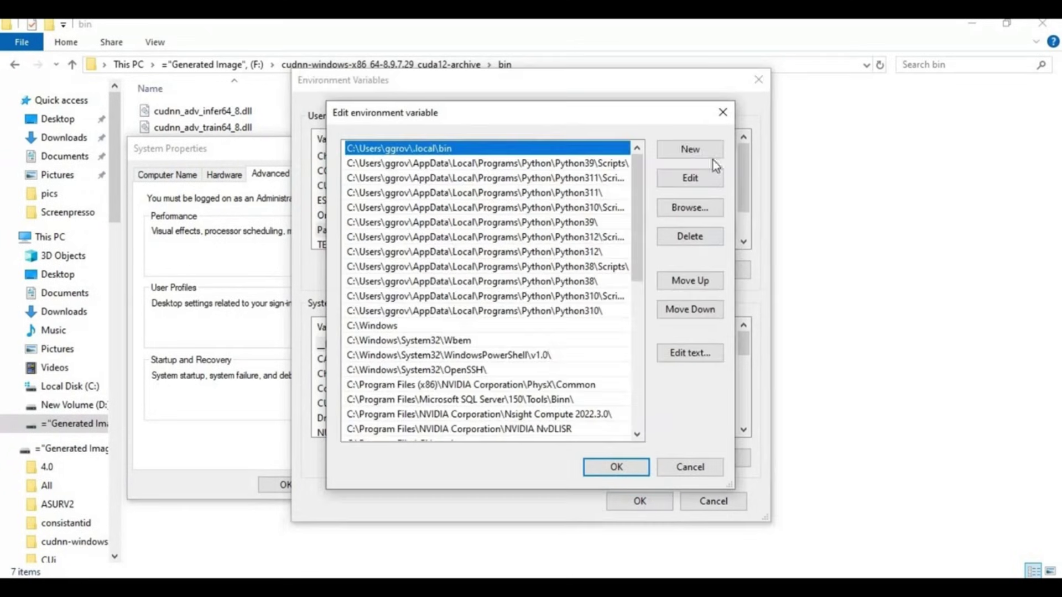
click(683, 150)
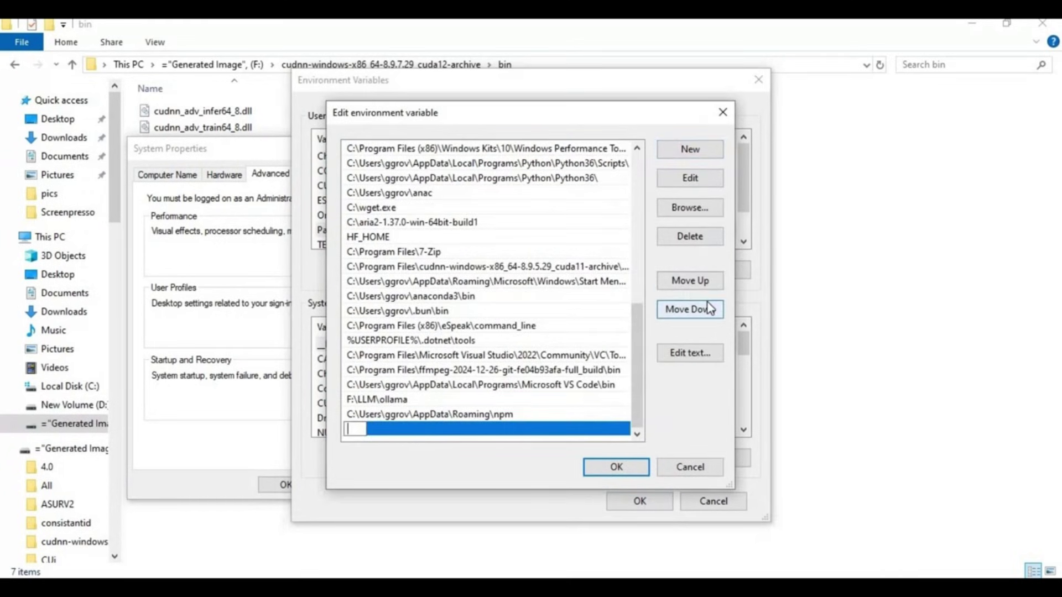
key(ctrl+v)
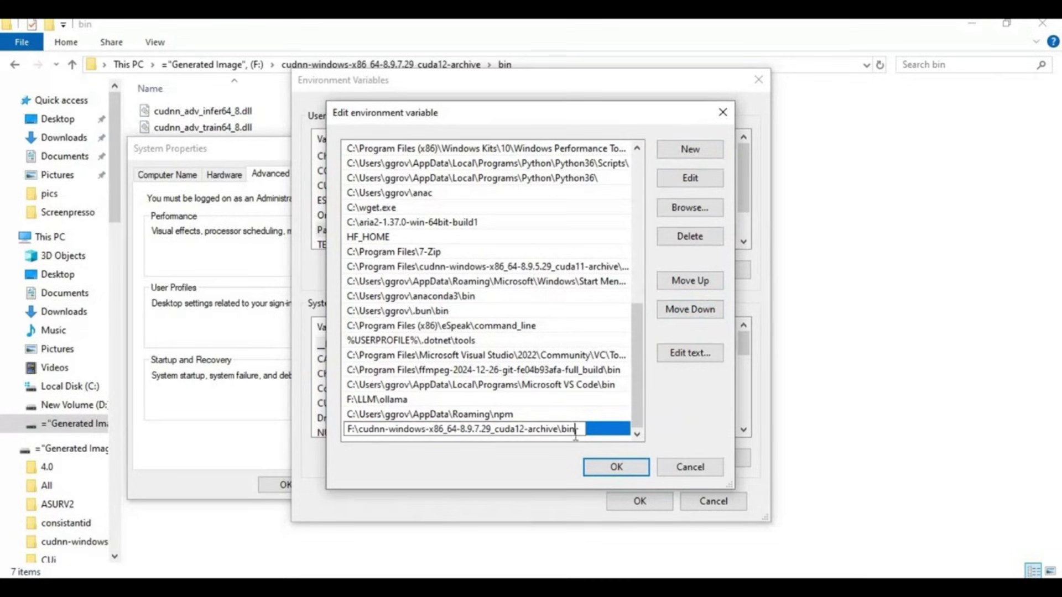
click(628, 473)
click(639, 503)
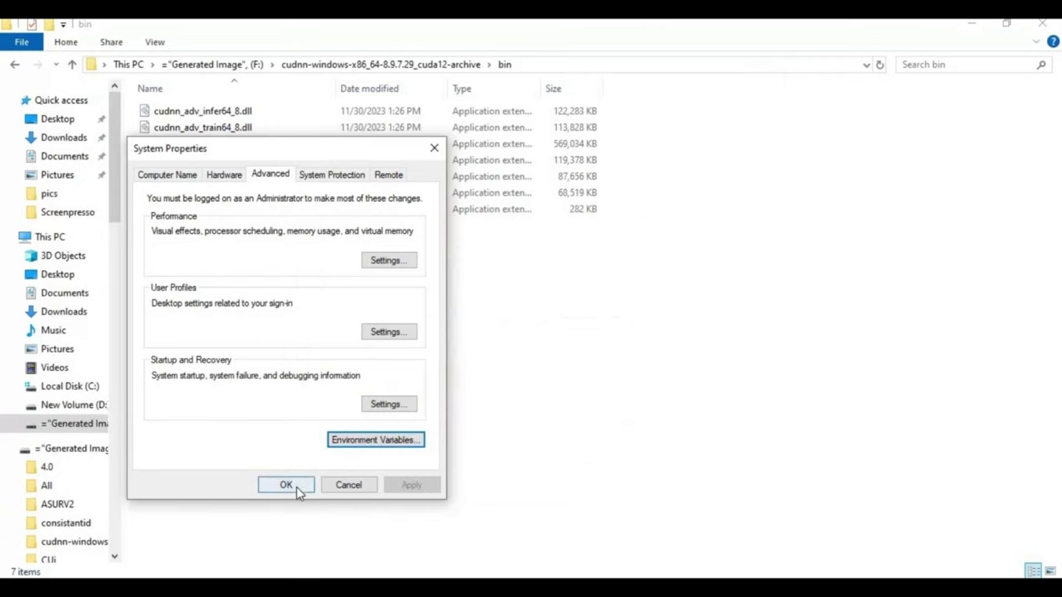
click(297, 490)
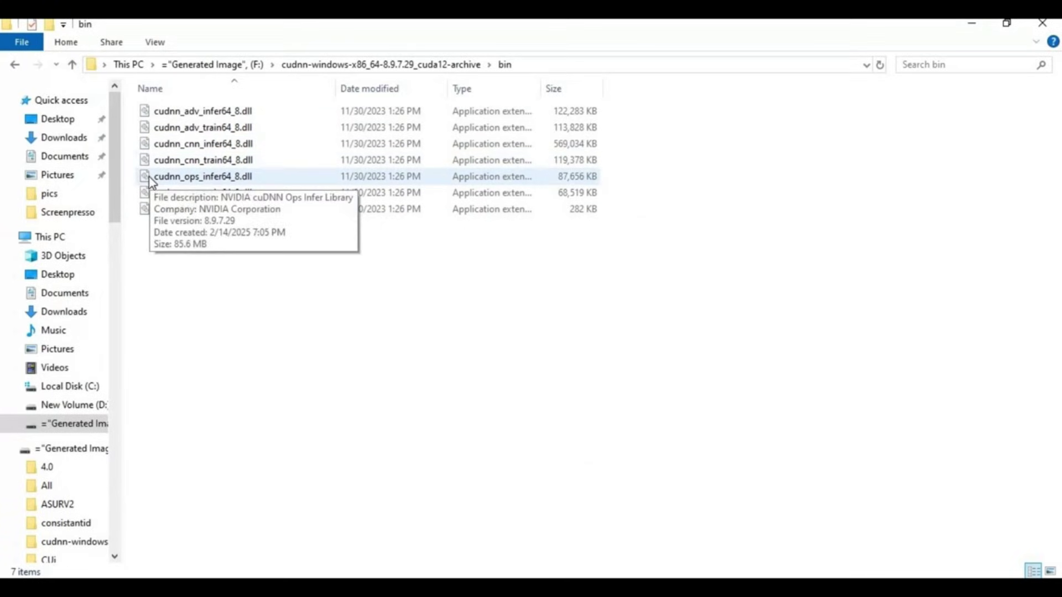